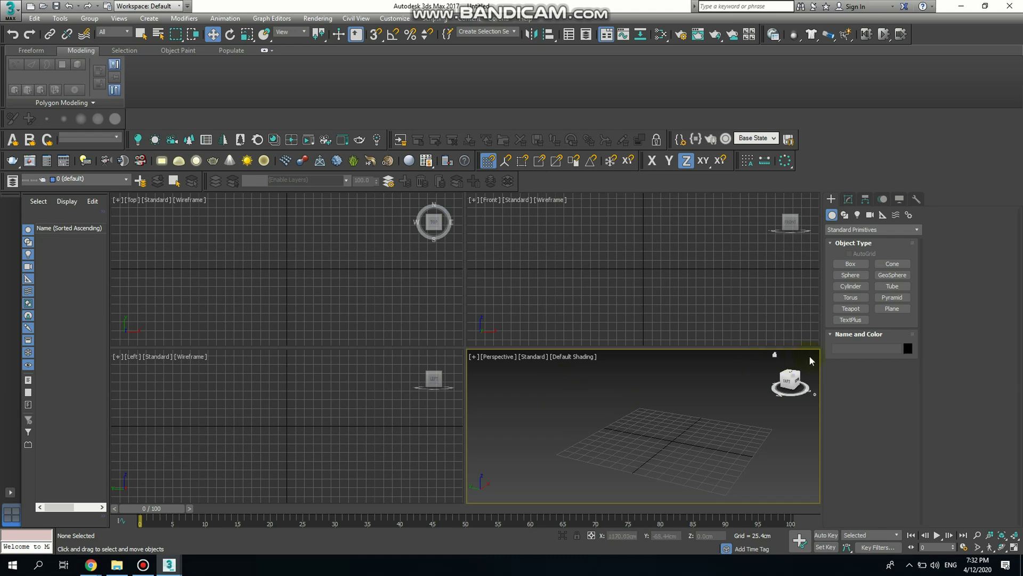
# Step: Pick the Box tool and maximize the empty Perspective viewport with Alt+W
pyautogui.click(852, 265)
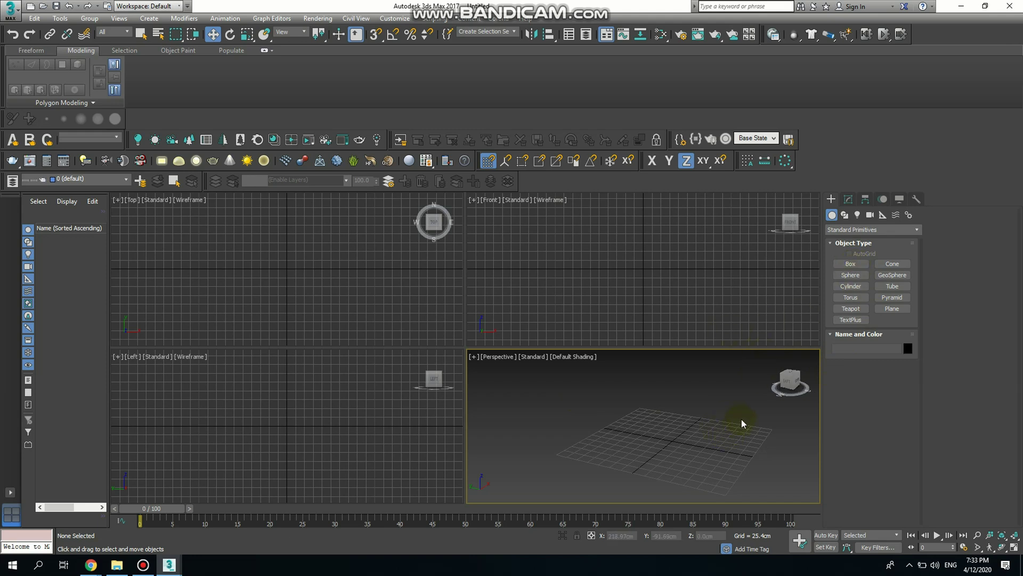
pyautogui.hotkey('alt', 'w')
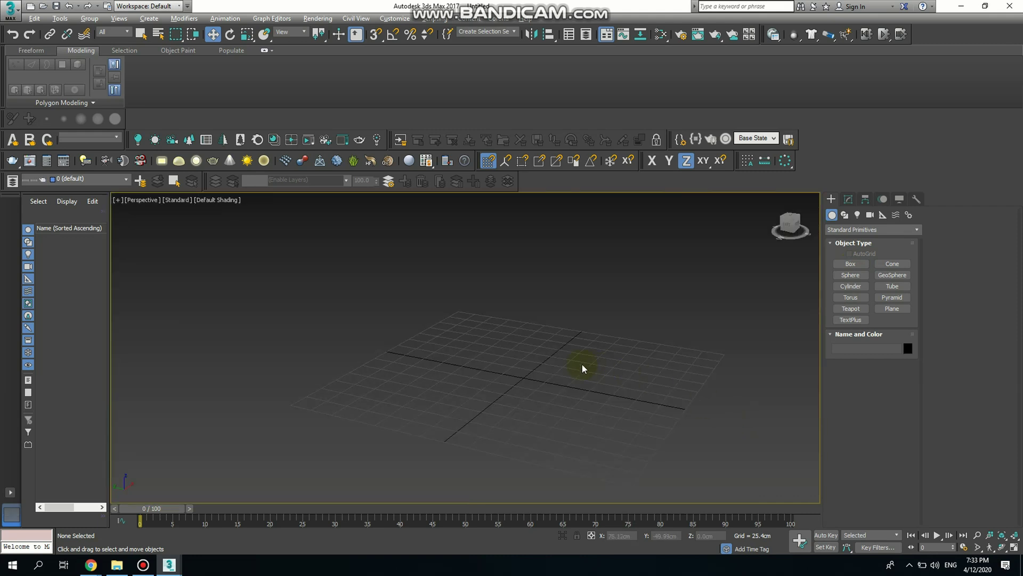
# Step: Draw a box on the grid and an 81.61 cm tall cylinder beside it
pyautogui.click(850, 265)
pyautogui.moveTo(381, 385); pyautogui.dragTo(634, 334)
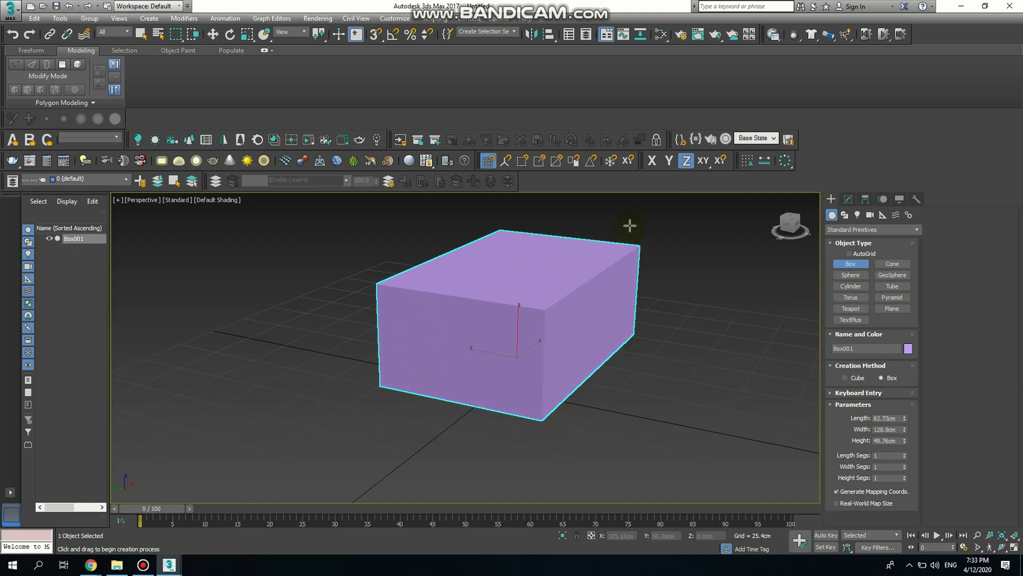
pyautogui.click(630, 203)
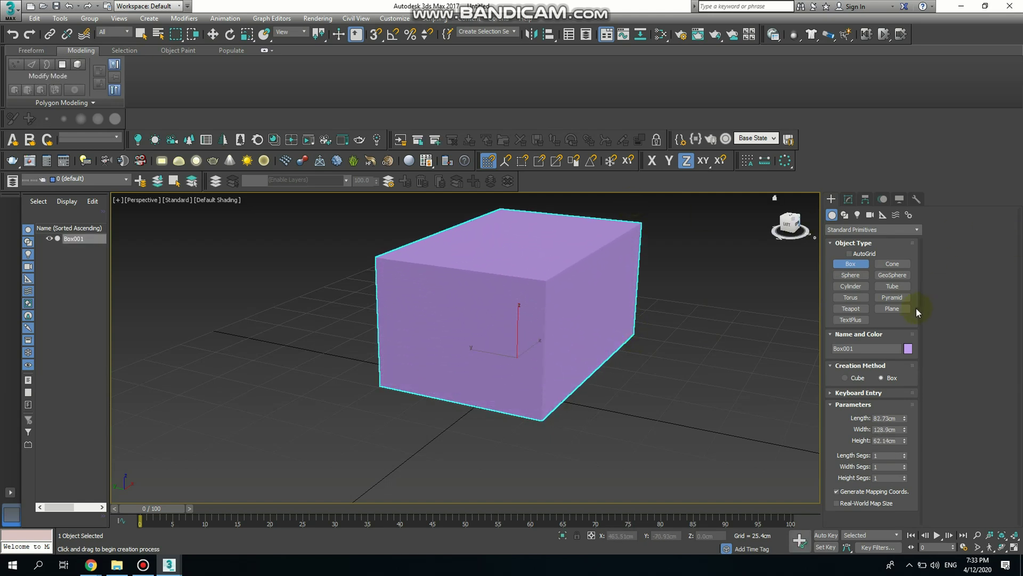
pyautogui.click(851, 286)
pyautogui.moveTo(383, 416); pyautogui.dragTo(426, 426)
pyautogui.moveTo(419, 271); pyautogui.dragTo(421, 238)
# Step: Move the cylinder along X and Y into the box, and lower it about 8 cm
pyautogui.keyDown('alt'); pyautogui.moveTo(531, 298); pyautogui.dragTo(530, 338, button='middle'); pyautogui.keyUp('alt')
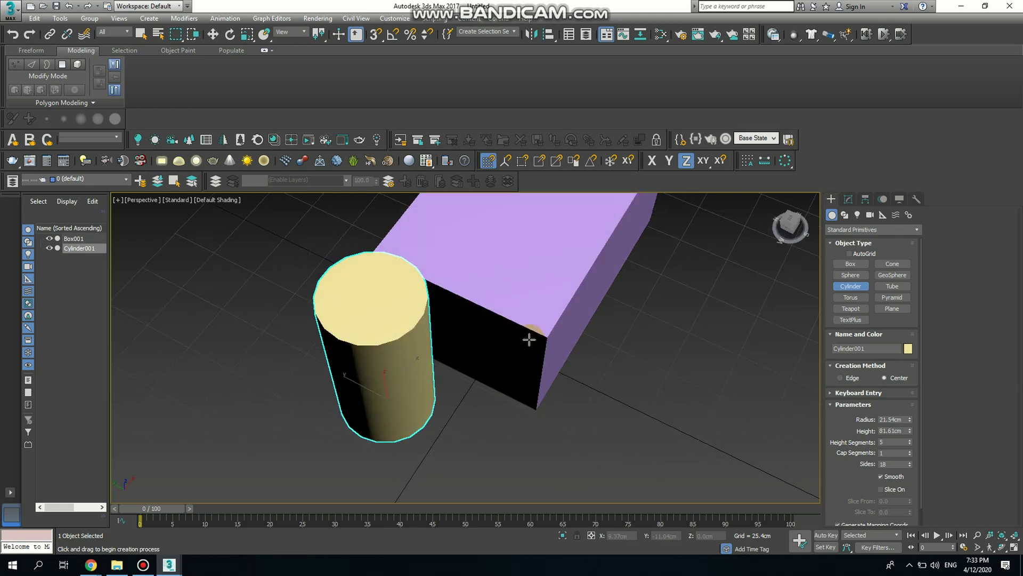
pyautogui.click(213, 34)
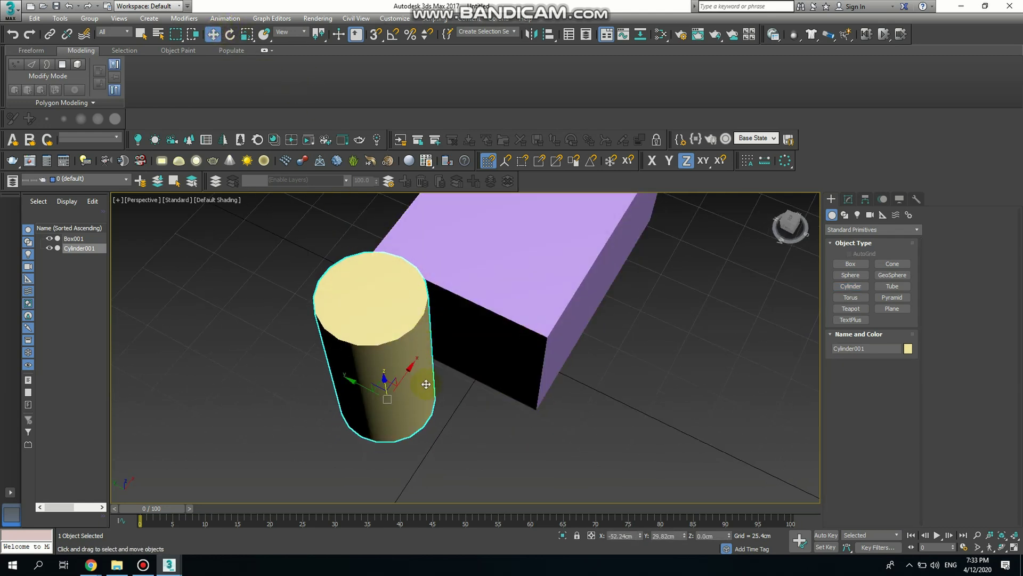
pyautogui.moveTo(419, 371); pyautogui.dragTo(466, 313)
pyautogui.keyDown('alt'); pyautogui.moveTo(466, 312); pyautogui.dragTo(539, 368, button='middle'); pyautogui.keyUp('alt')
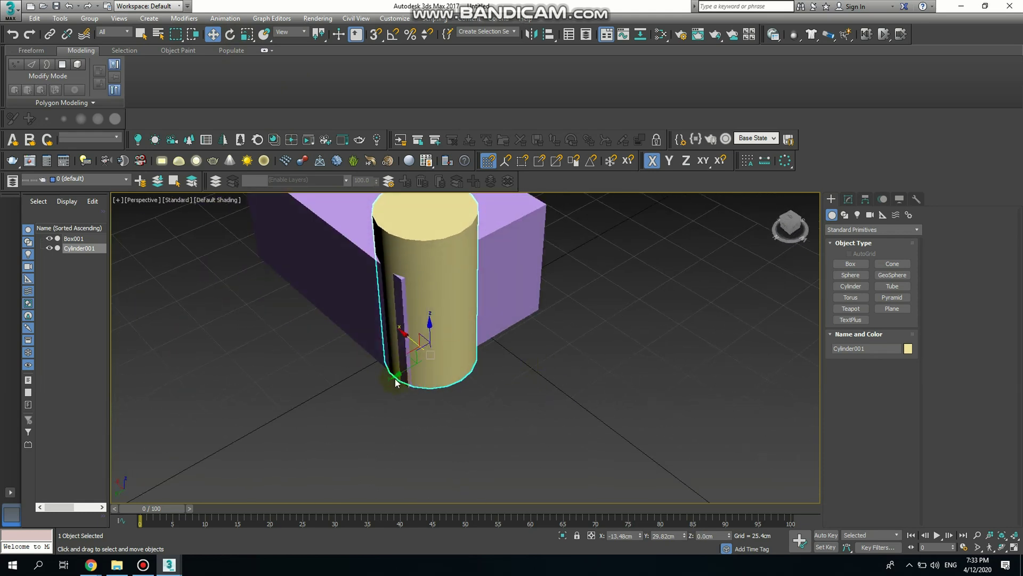
pyautogui.moveTo(396, 382); pyautogui.dragTo(436, 353)
pyautogui.keyDown('alt'); pyautogui.moveTo(663, 346); pyautogui.dragTo(549, 352, button='middle'); pyautogui.keyUp('alt')
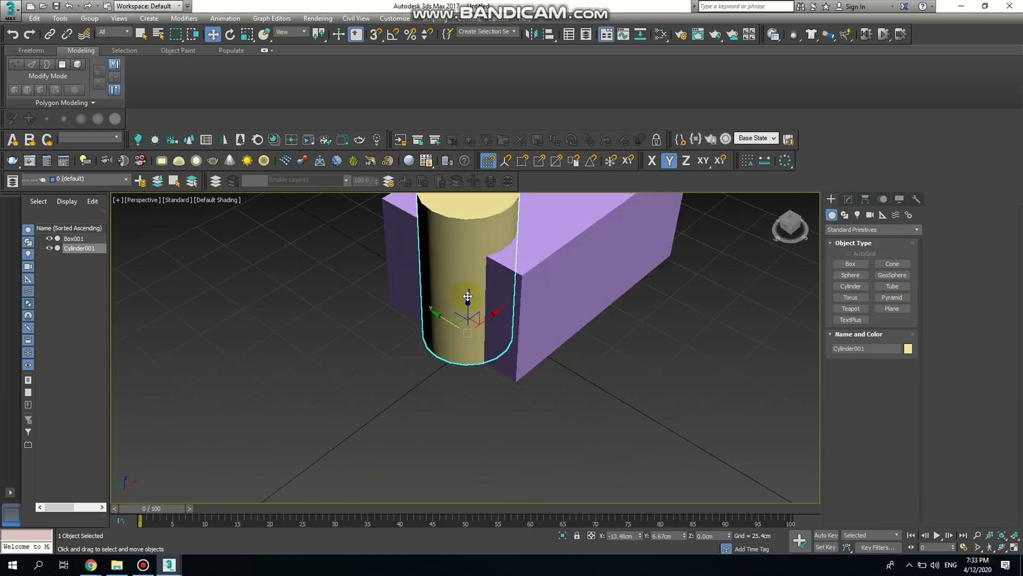
pyautogui.moveTo(467, 298); pyautogui.dragTo(465, 311)
pyautogui.keyDown('alt'); pyautogui.moveTo(555, 354); pyautogui.dragTo(558, 436, button='middle'); pyautogui.keyUp('alt')
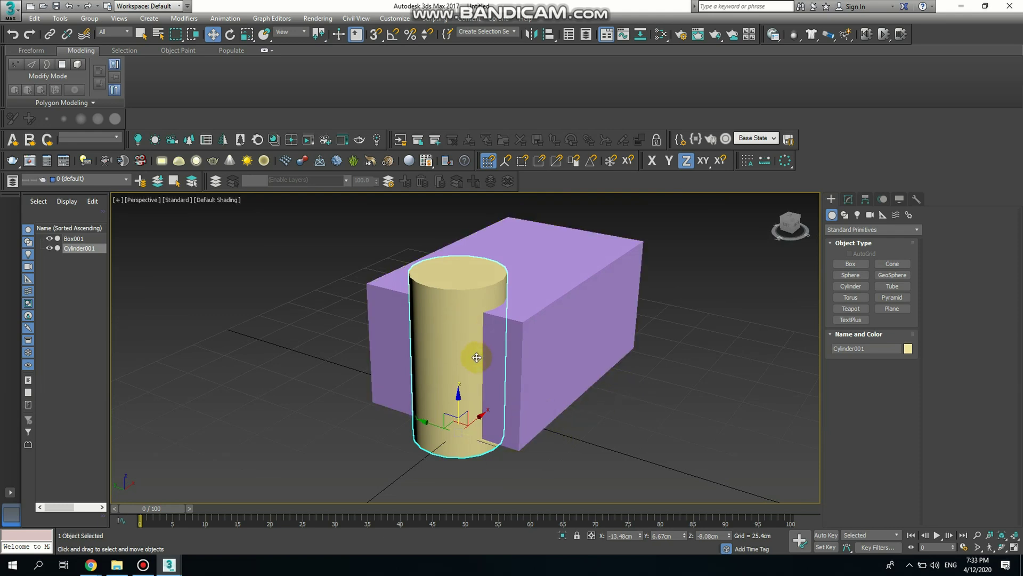
# Step: Turn the cylinder into a Subtract Boolean compound with Box001 added as an operand
pyautogui.click(916, 229)
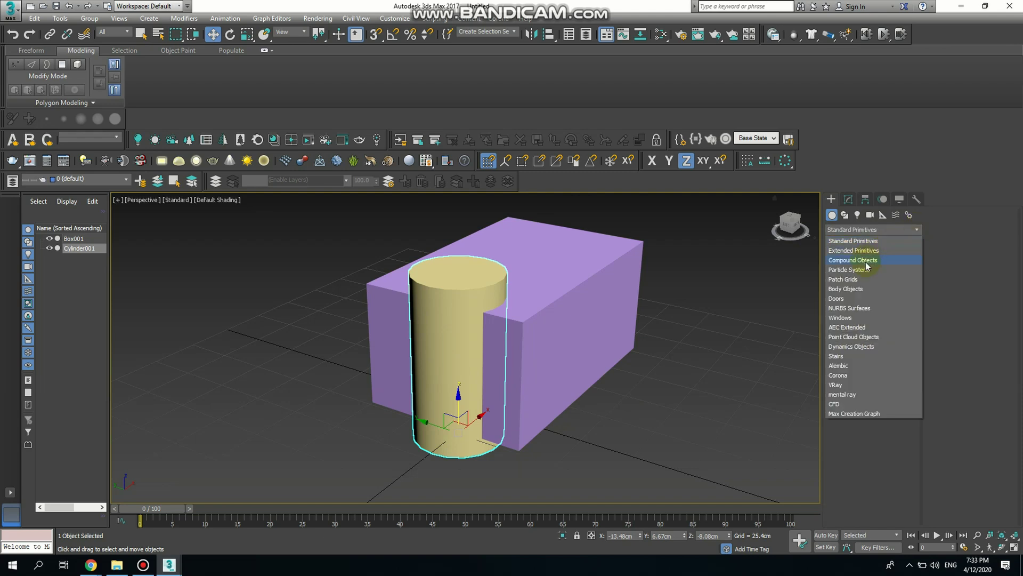
pyautogui.click(865, 261)
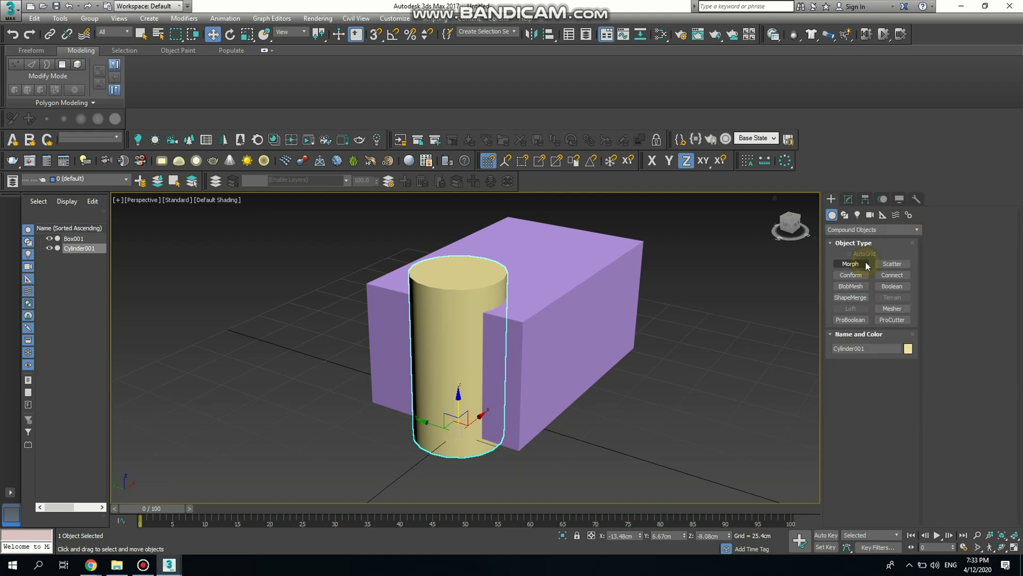
pyautogui.click(894, 286)
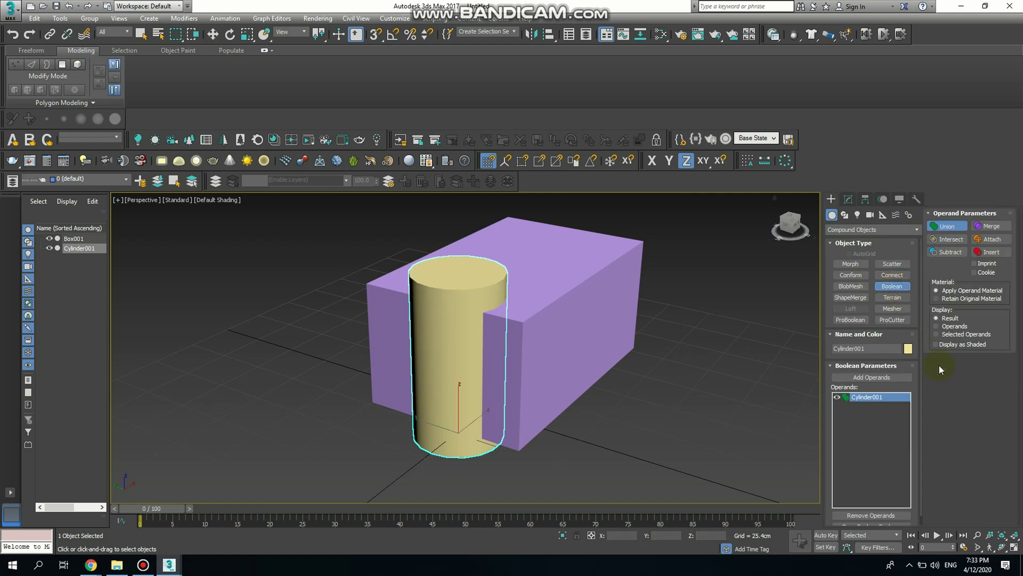
pyautogui.click(945, 251)
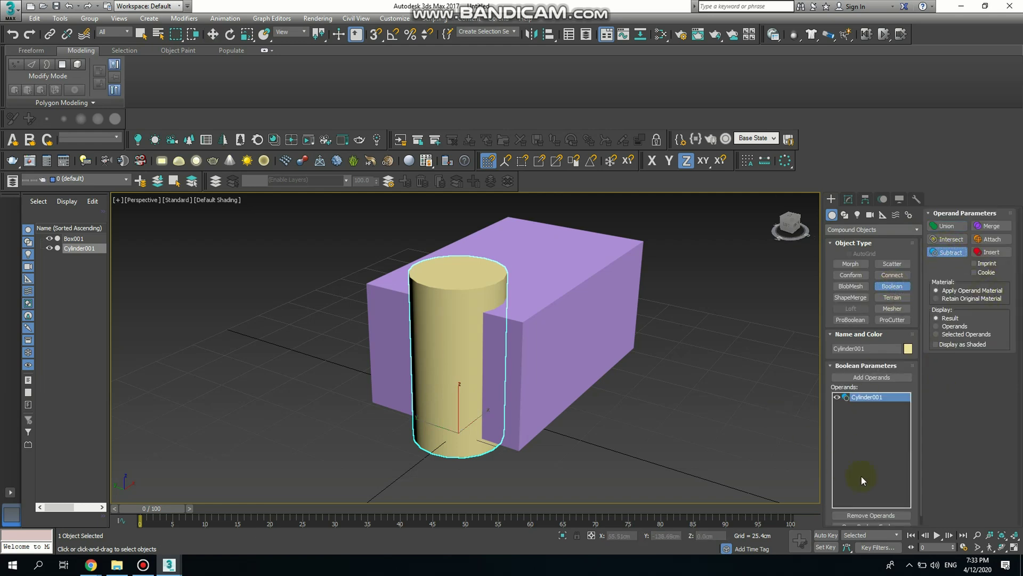
pyautogui.click(882, 378)
pyautogui.click(574, 287)
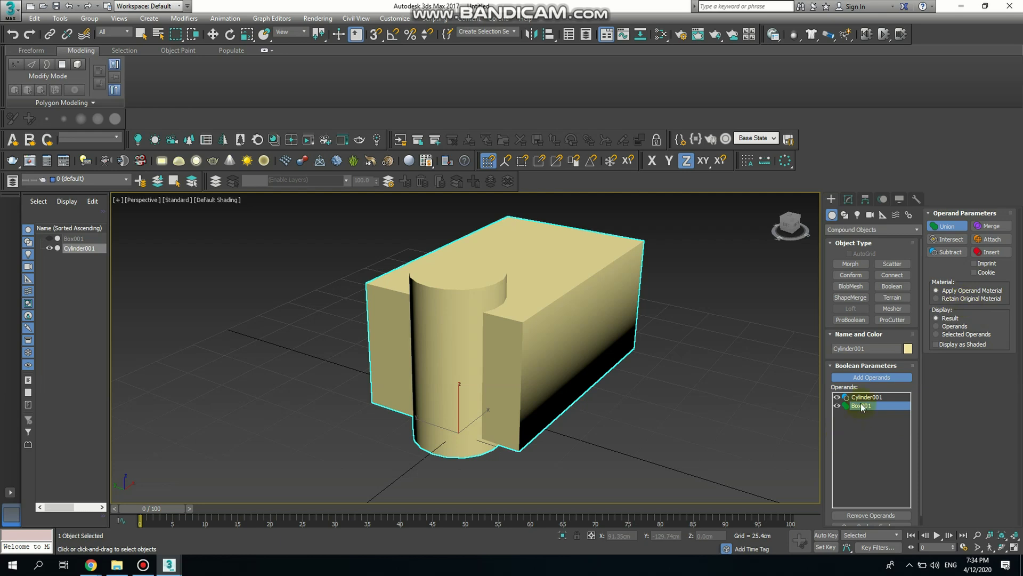
pyautogui.click(954, 252)
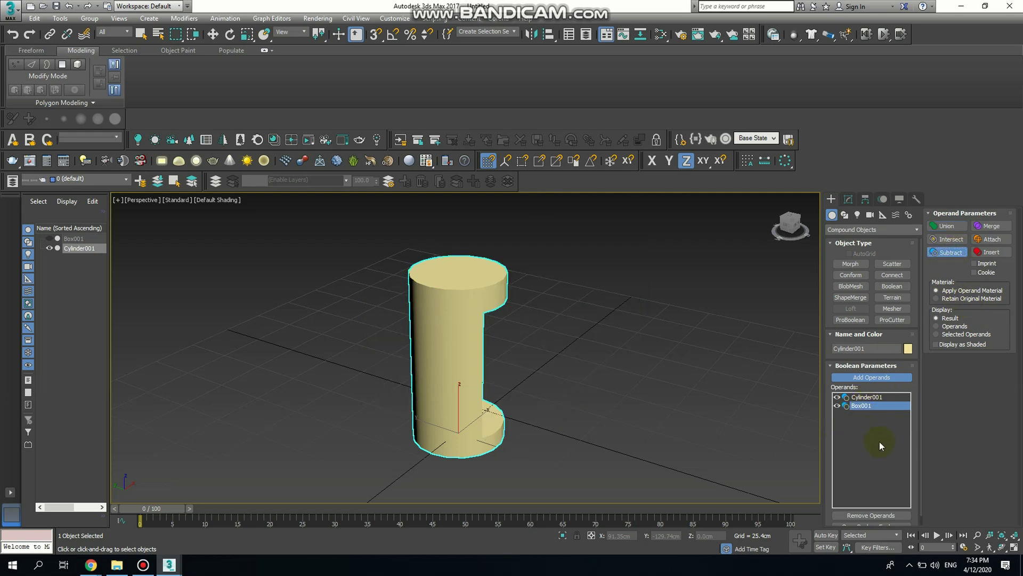
# Step: Reorder the operands so Box001 comes first and the cylinder cuts a notch in it
pyautogui.click(869, 396)
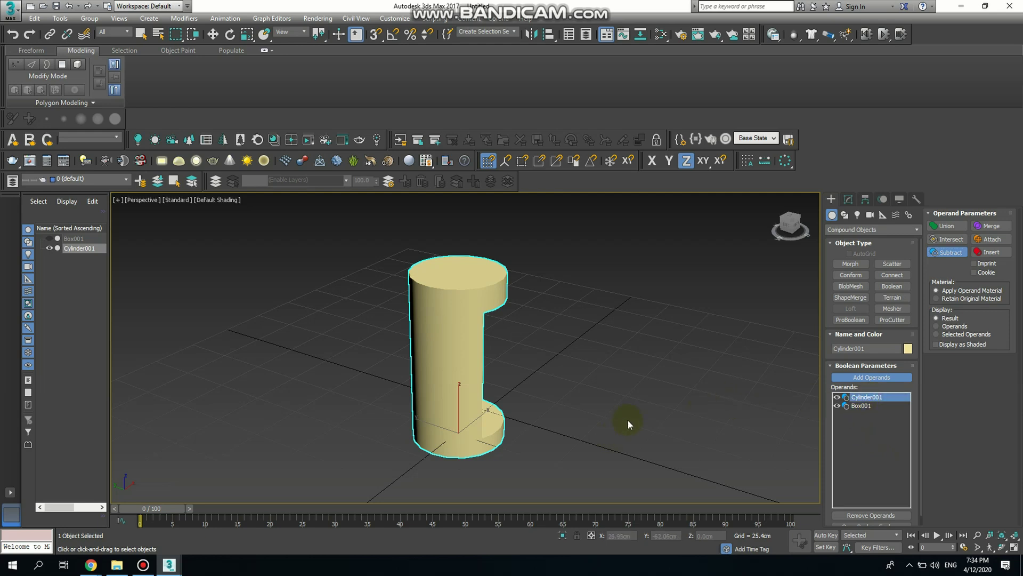
pyautogui.keyDown('alt'); pyautogui.moveTo(626, 419); pyautogui.dragTo(576, 406, button='middle'); pyautogui.keyUp('alt')
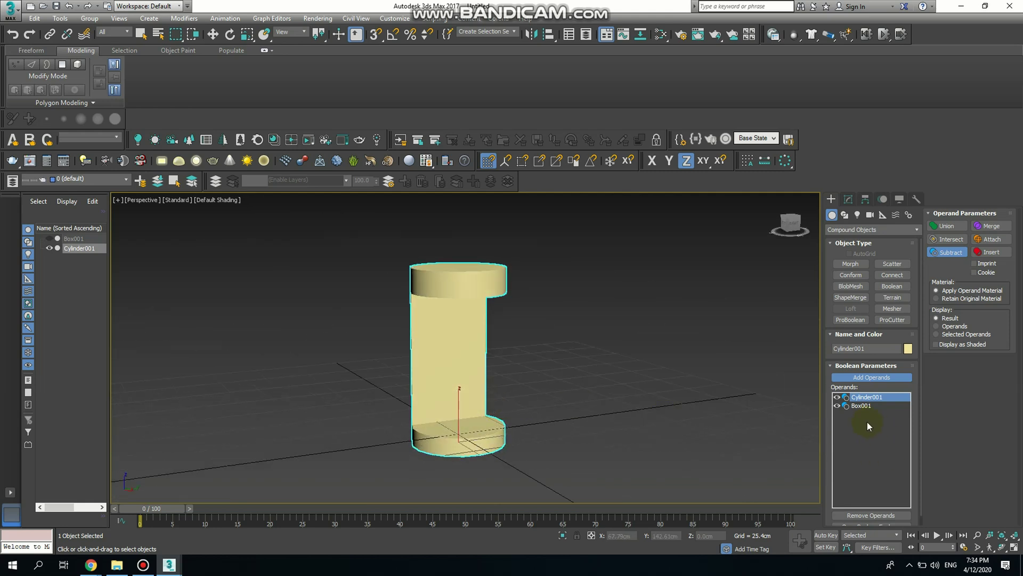
pyautogui.moveTo(862, 407); pyautogui.dragTo(862, 397)
pyautogui.scroll(-3, 485, 425)
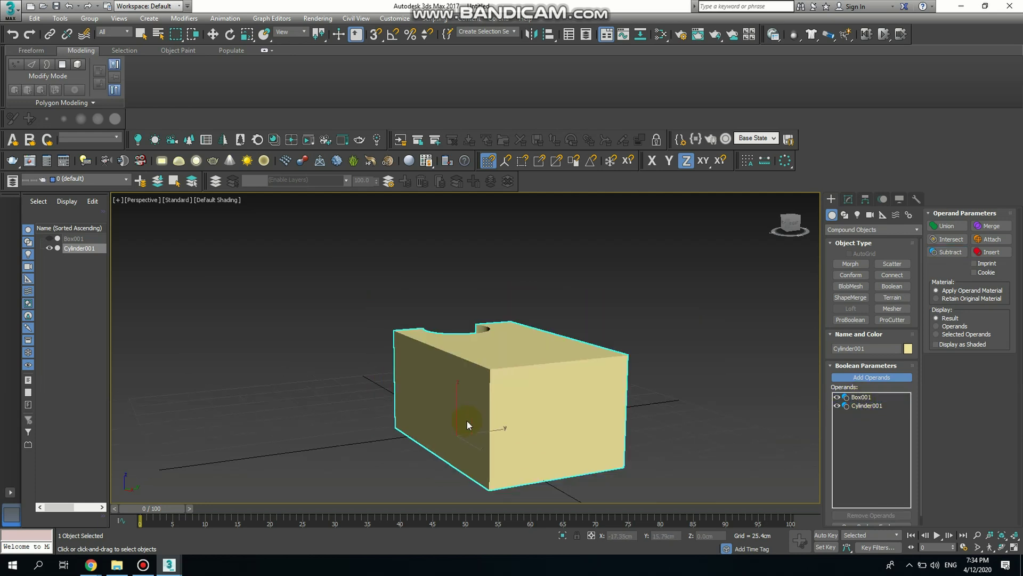
pyautogui.keyDown('alt'); pyautogui.moveTo(406, 421); pyautogui.dragTo(479, 415, button='middle'); pyautogui.keyUp('alt')
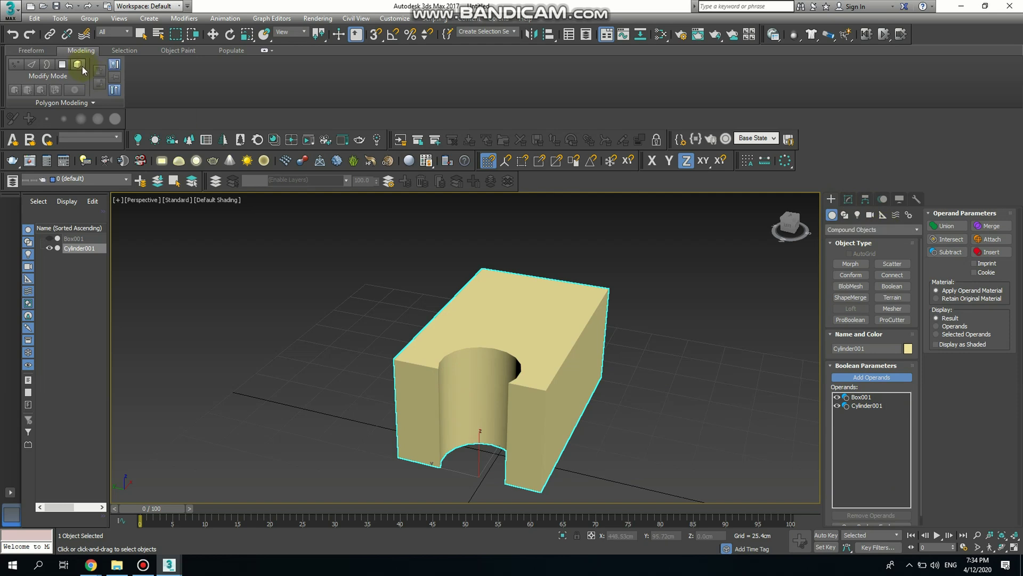
# Step: Convert the notched block to an Editable Poly and move it to about 5.61 cm along X
pyautogui.click(76, 103)
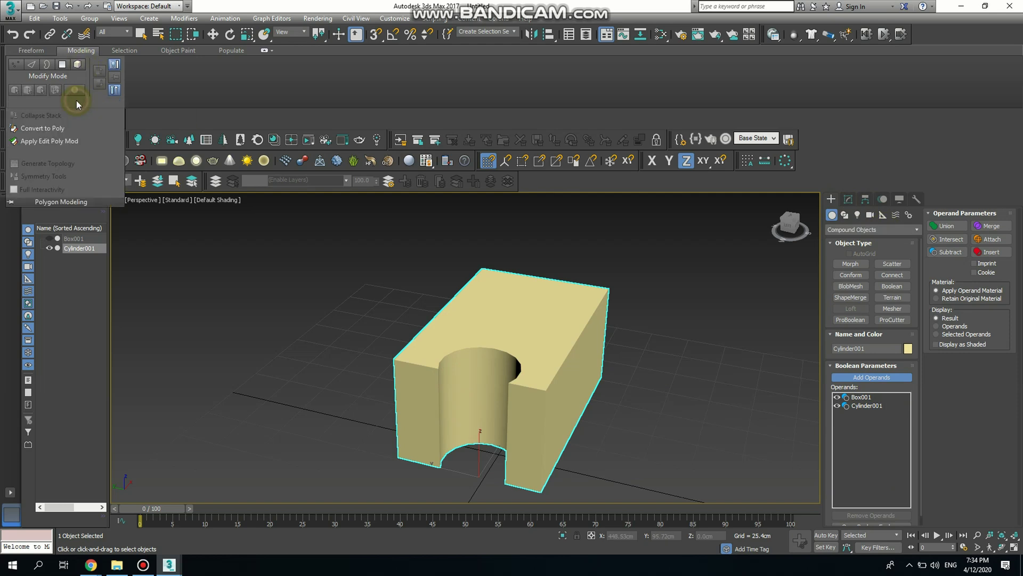
pyautogui.click(43, 129)
pyautogui.click(676, 346)
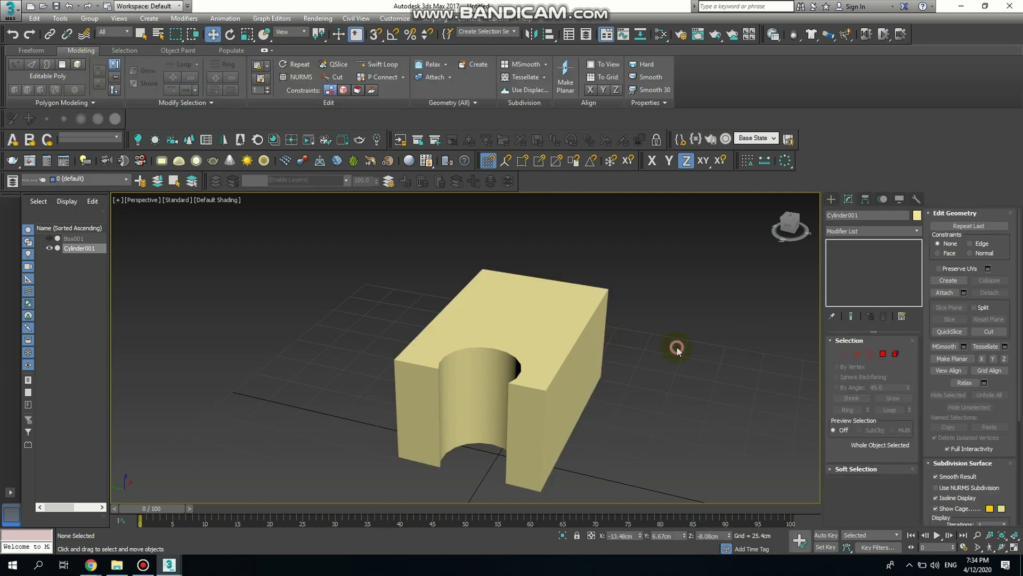
pyautogui.click(561, 318)
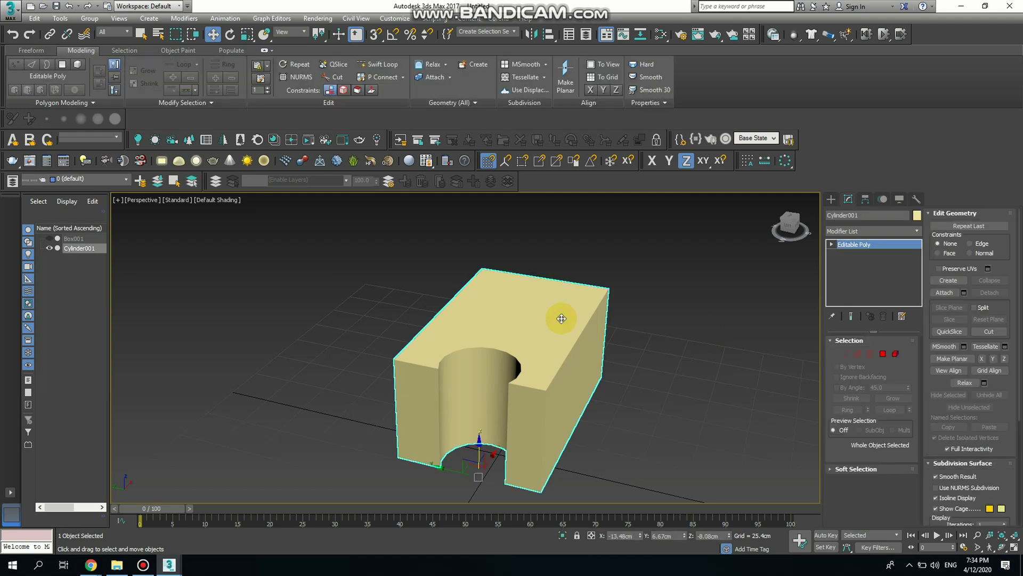
pyautogui.keyDown('alt'); pyautogui.moveTo(452, 338); pyautogui.dragTo(491, 393, button='middle'); pyautogui.keyUp('alt')
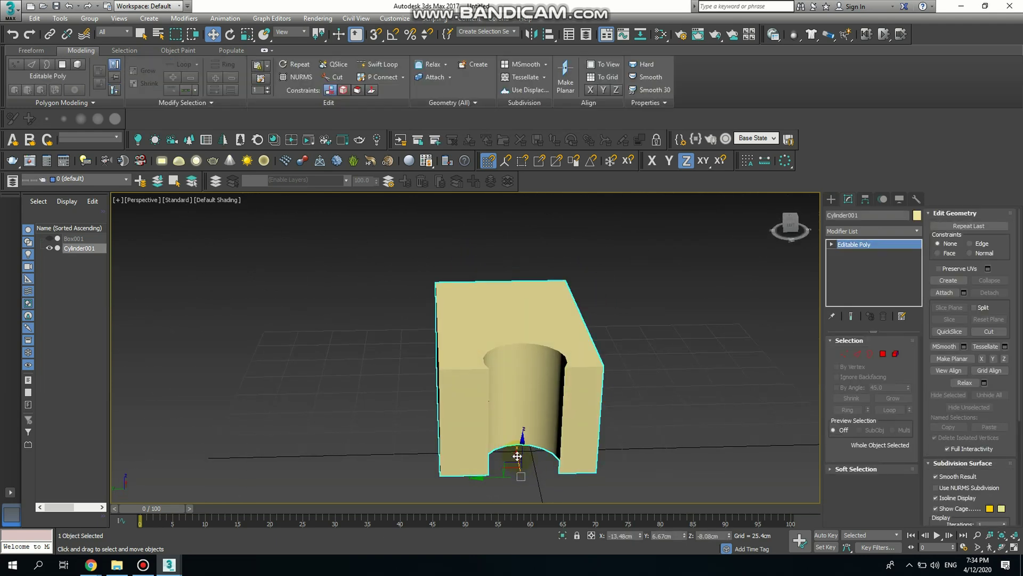
pyautogui.moveTo(517, 456)
pyautogui.mouseDown()
pyautogui.moveTo(521, 424)
pyautogui.moveTo(514, 437)
pyautogui.mouseUp()
# Step: Delete the block, restore the four-viewport layout and close the scroll reference image
pyautogui.keyDown('alt'); pyautogui.moveTo(654, 396); pyautogui.dragTo(587, 411, button='middle'); pyautogui.keyUp('alt')
pyautogui.press('Delete')
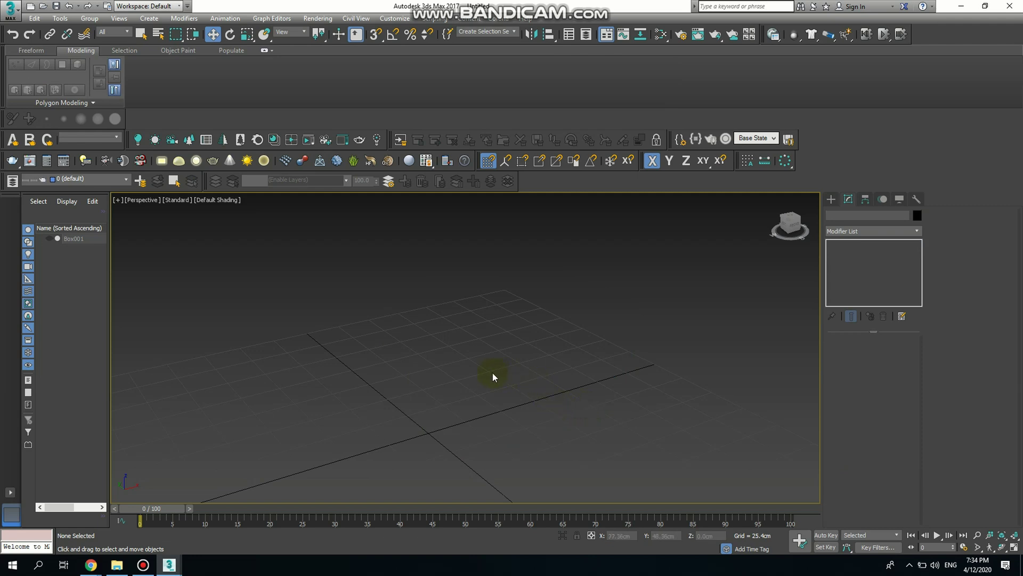
pyautogui.hotkey('alt', 'w')
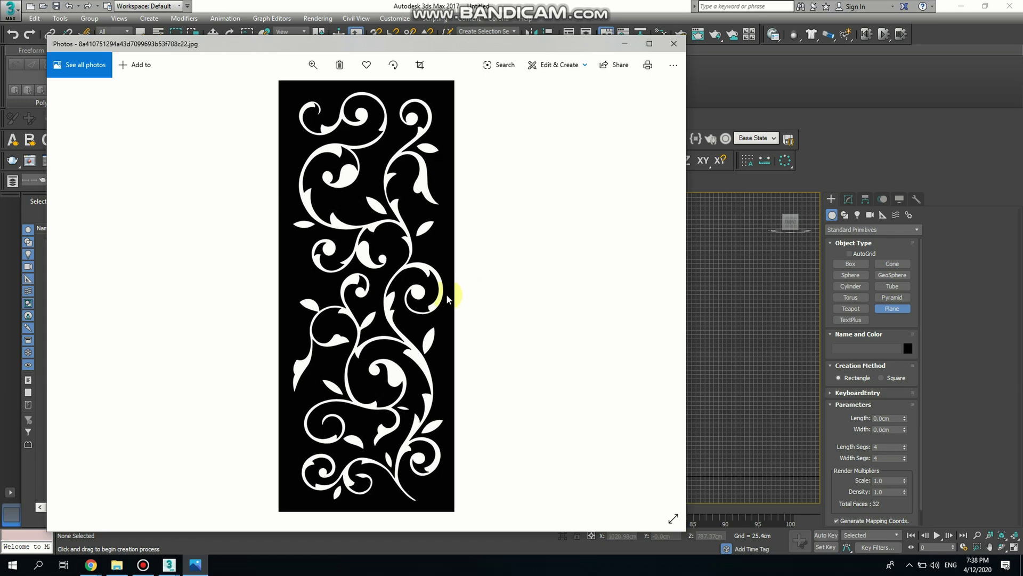
pyautogui.click(674, 43)
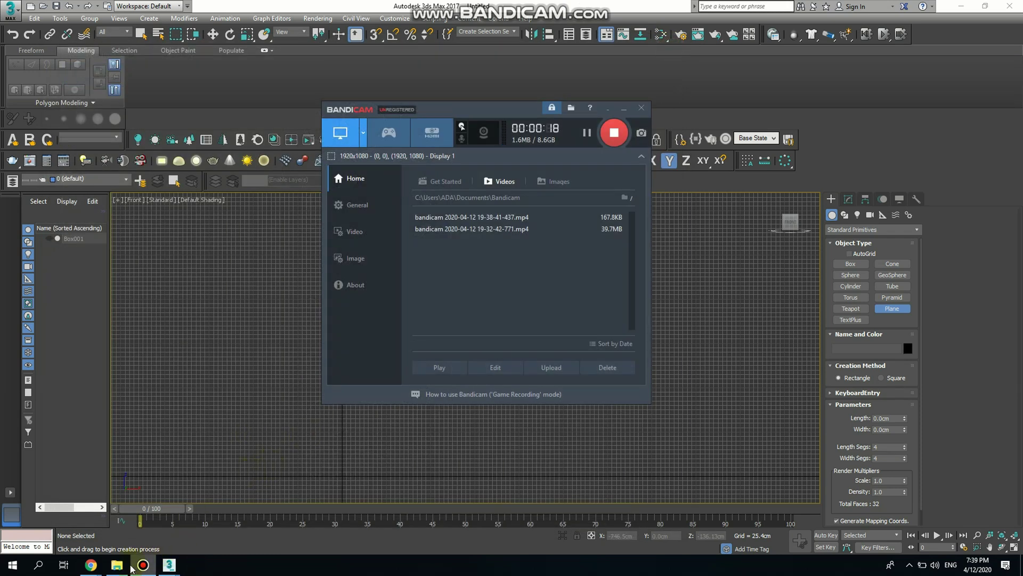
# Step: Read the ornament image's 330 × 809 pixel size in Properties > Details, then minimize Explorer
pyautogui.click(116, 565)
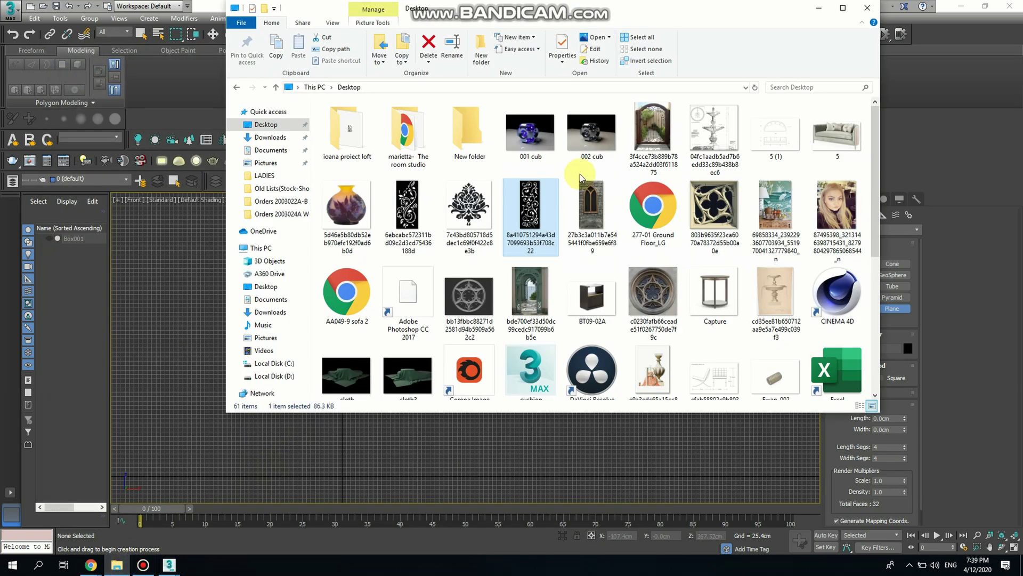
pyautogui.rightClick(524, 216)
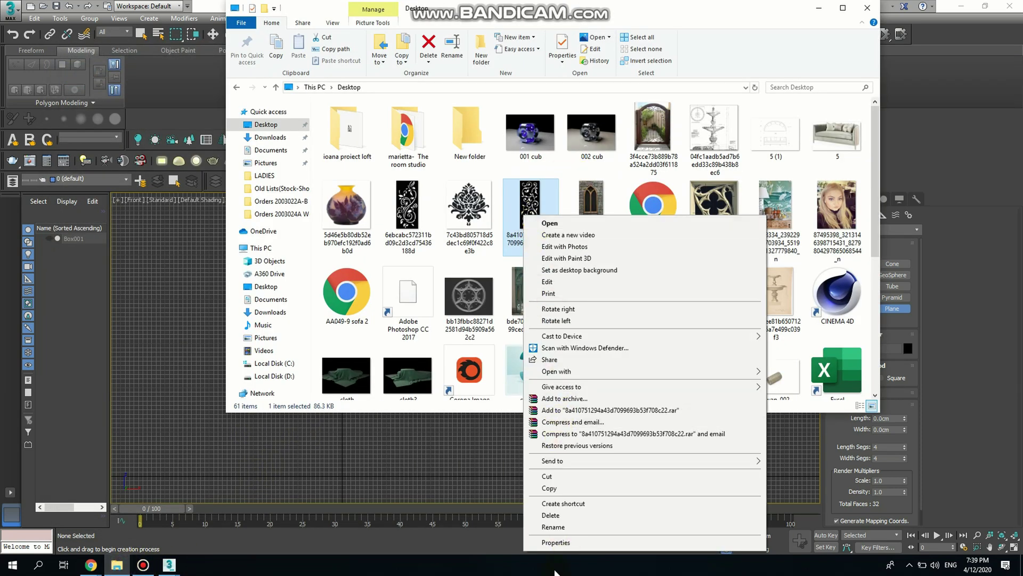
pyautogui.click(556, 542)
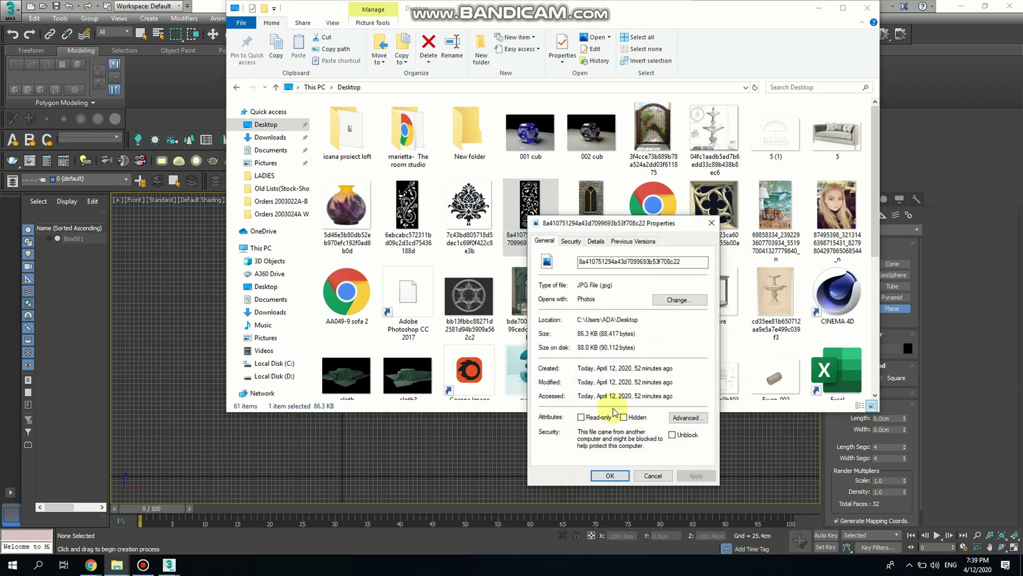
pyautogui.click(593, 242)
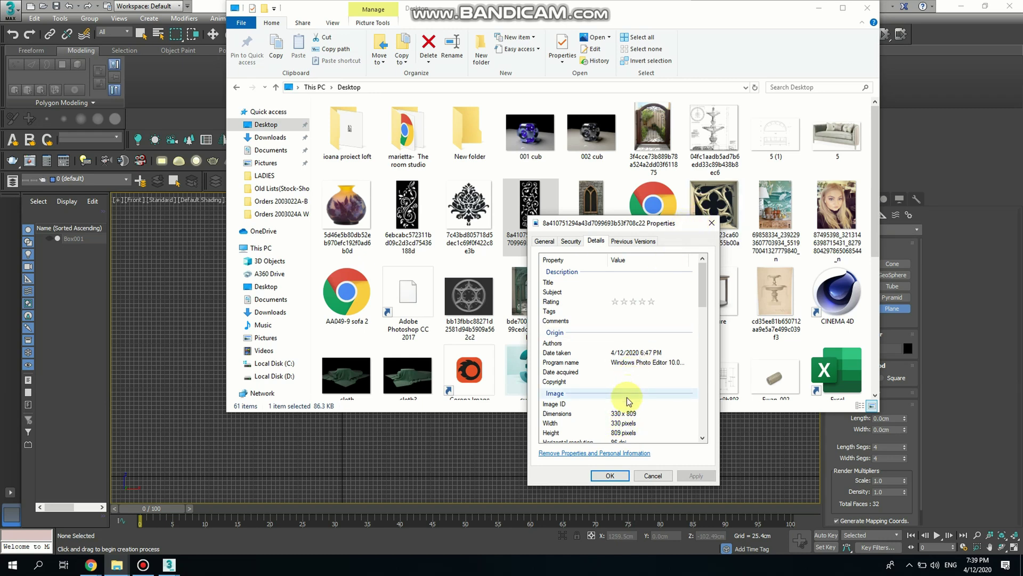
pyautogui.click(610, 475)
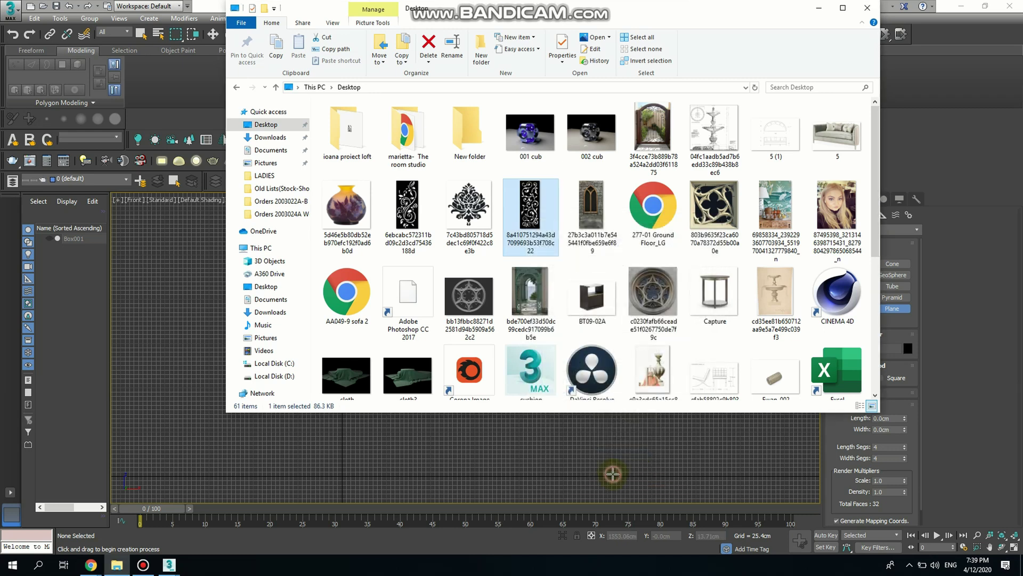
pyautogui.click(819, 14)
# Step: Draw a plane in the Front view and set its Length to 809 cm and Width to 330 cm
pyautogui.click(621, 109)
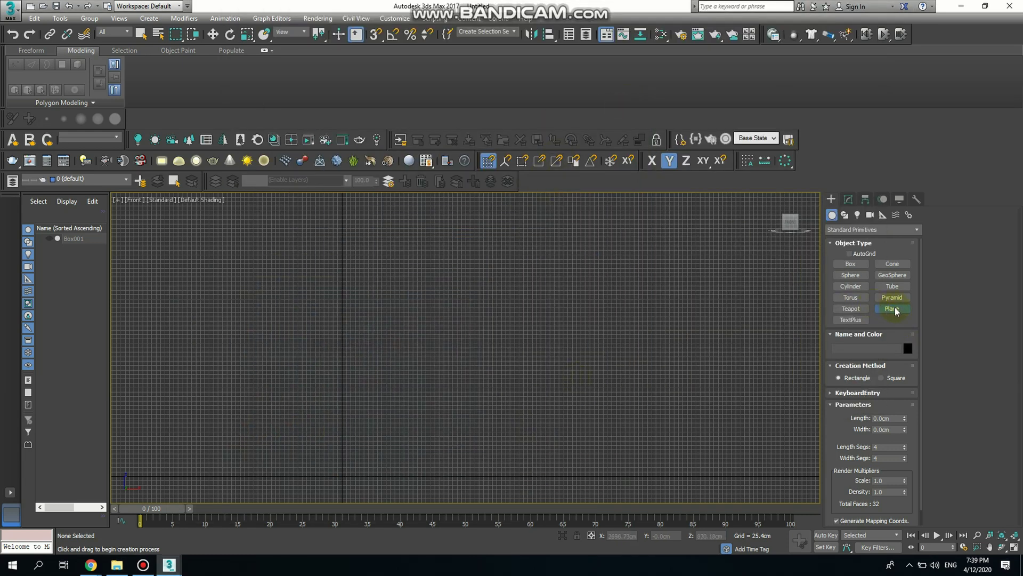
pyautogui.click(897, 312)
pyautogui.moveTo(344, 473); pyautogui.dragTo(533, 202)
pyautogui.click(849, 199)
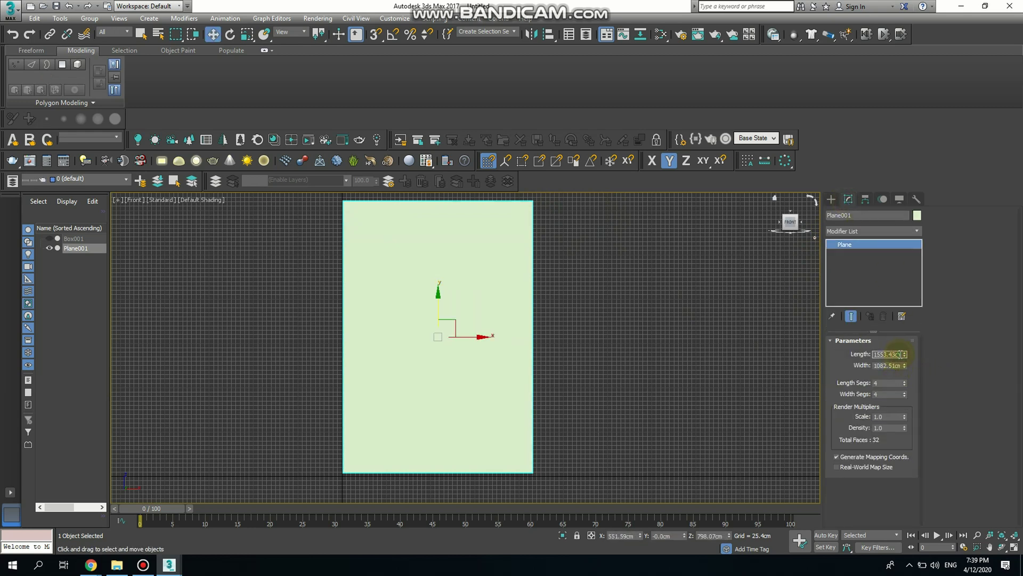
pyautogui.doubleClick(899, 354)
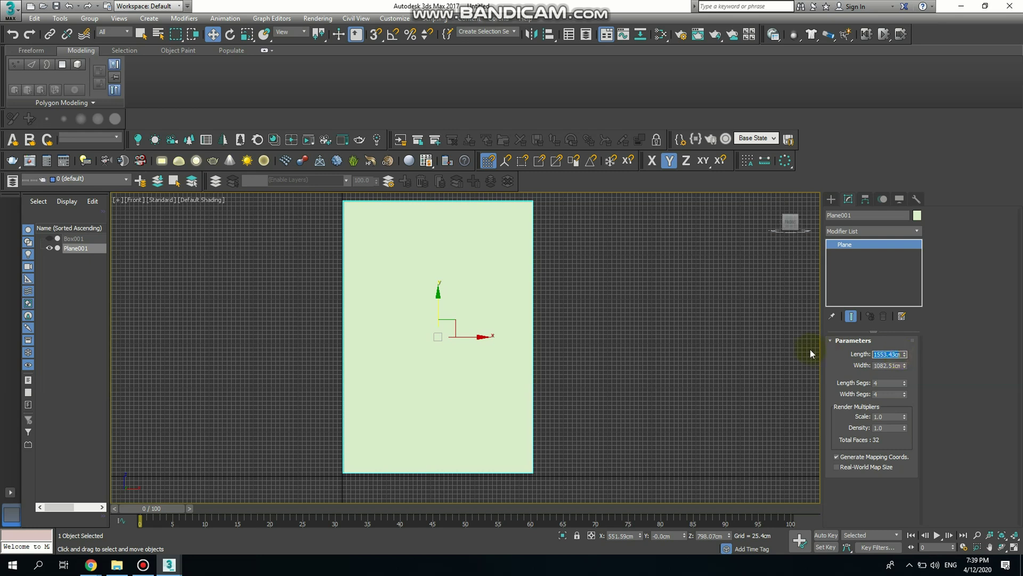
pyautogui.write('809')
pyautogui.click(897, 365)
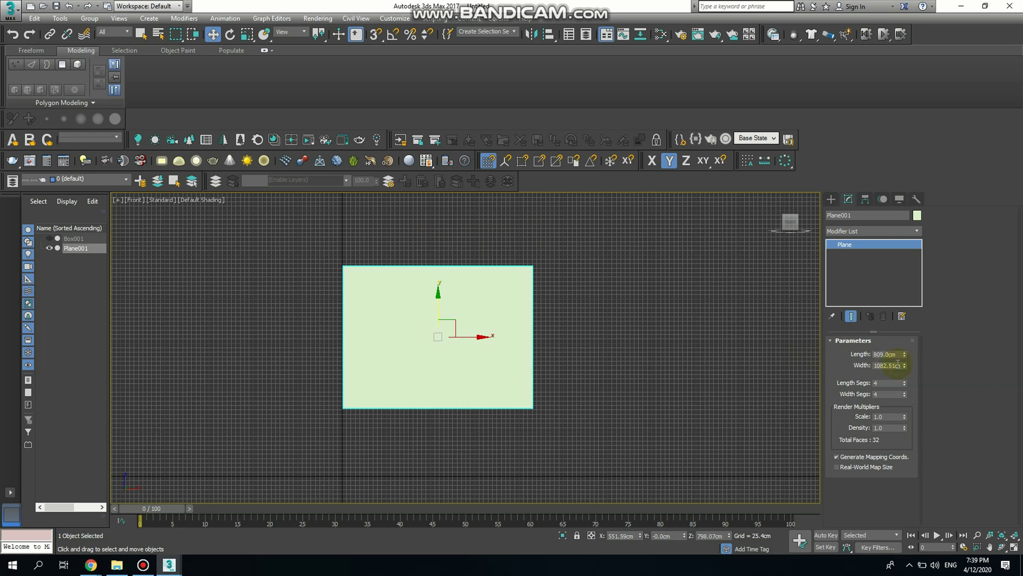
pyautogui.moveTo(901, 366); pyautogui.dragTo(845, 365)
pyautogui.write('330')
pyautogui.press('Return')
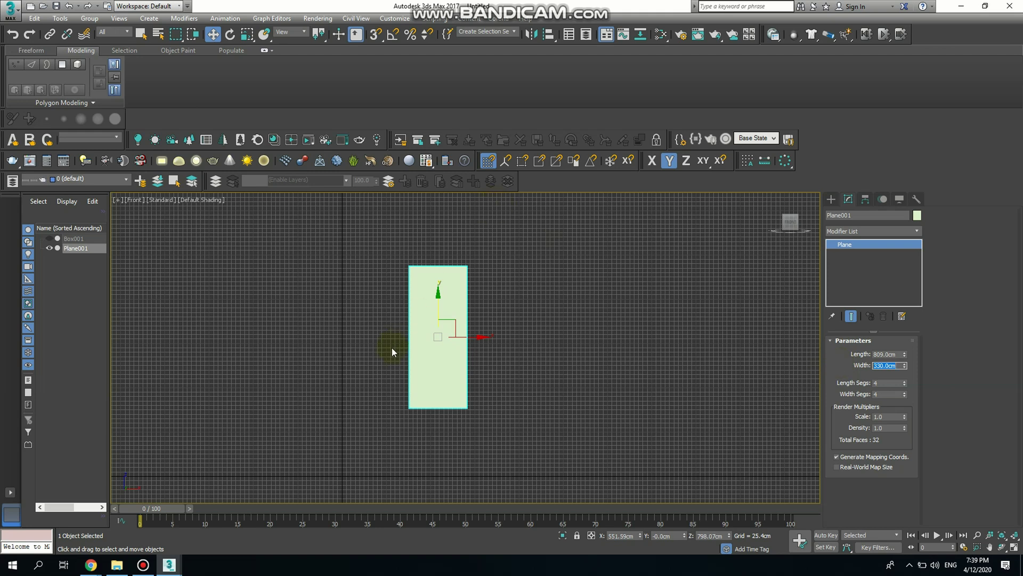
# Step: Move the plane lower in the Front view and give it 200 length and 200 width segments
pyautogui.click(435, 340)
pyautogui.moveTo(437, 295); pyautogui.dragTo(433, 328)
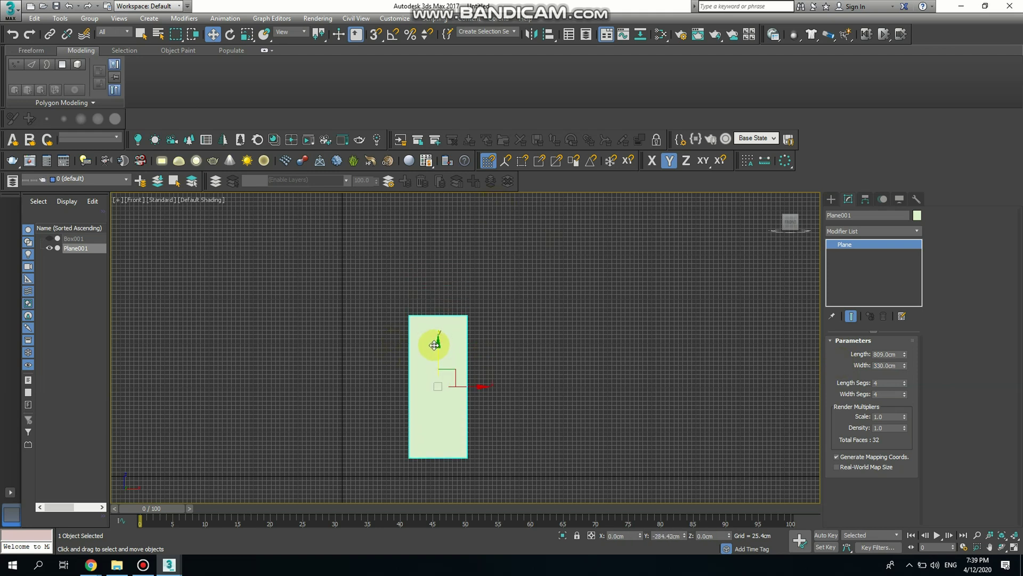
pyautogui.scroll(3, 435, 420)
pyautogui.moveTo(435, 418); pyautogui.dragTo(425, 402, button='middle')
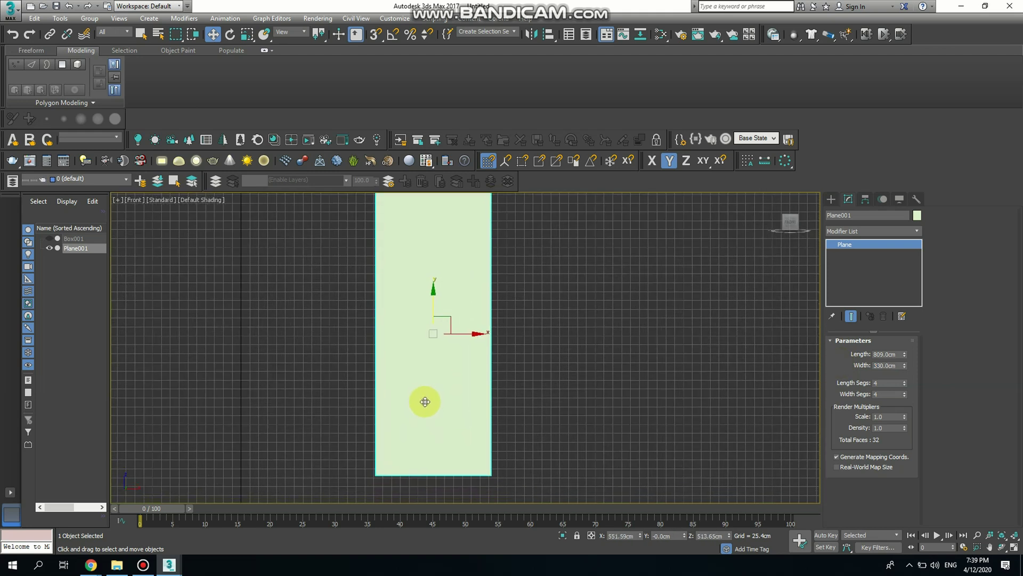
pyautogui.scroll(-2, 424, 402)
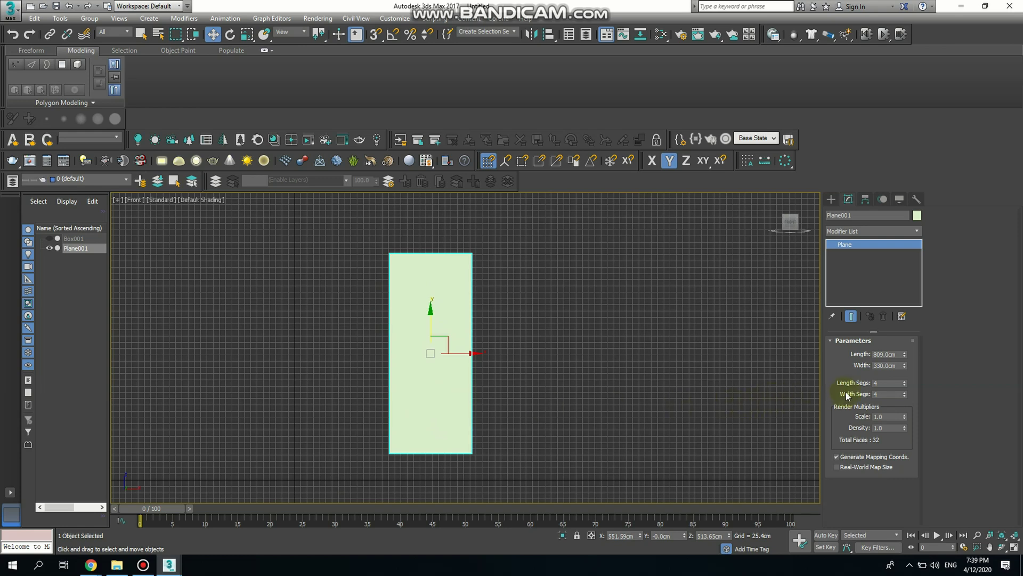
pyautogui.doubleClick(892, 383)
pyautogui.click(880, 394)
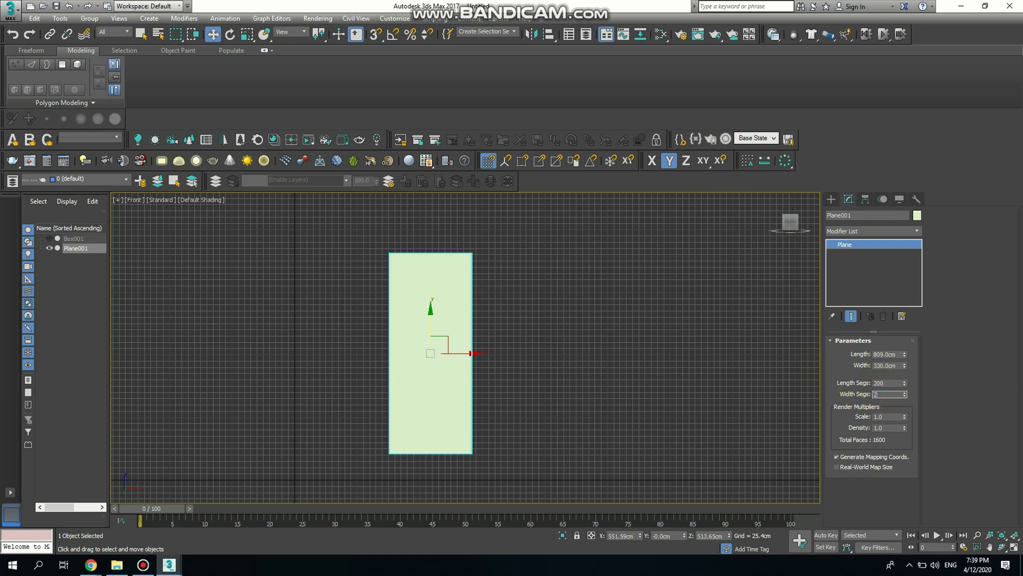
pyautogui.press('Return')
# Step: Apply a Displace modifier to Plane001 and load the Desktop ornament JPG as its bitmap
pyautogui.click(871, 233)
pyautogui.scroll(-2, 872, 233)
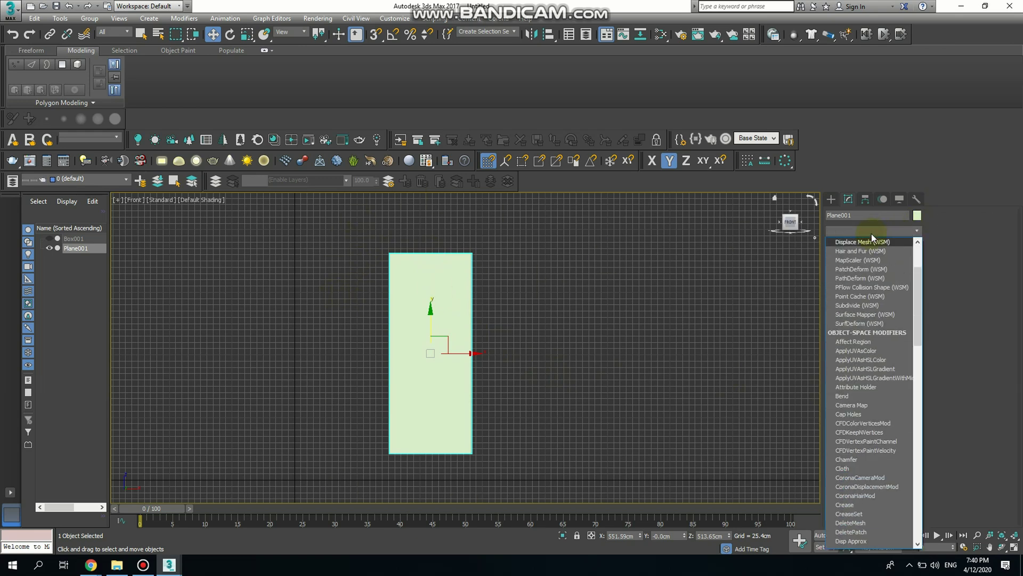
pyautogui.scroll(-2, 863, 448)
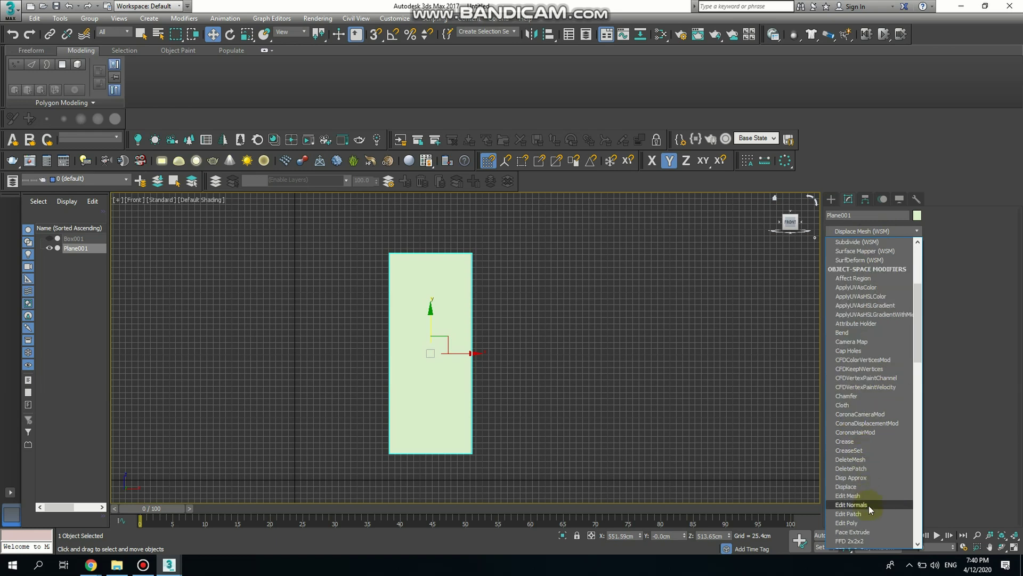
pyautogui.click(848, 486)
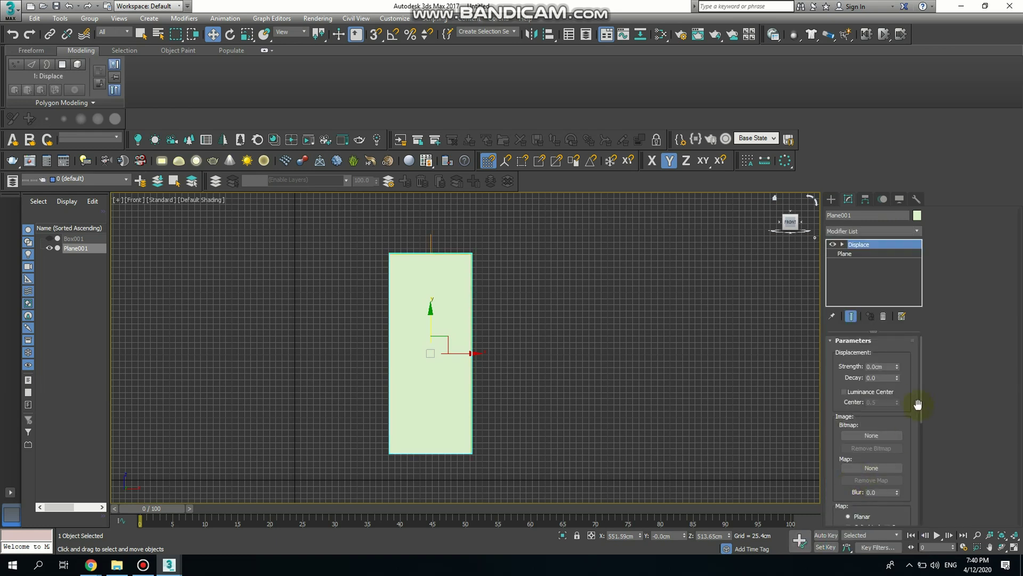
pyautogui.click(871, 436)
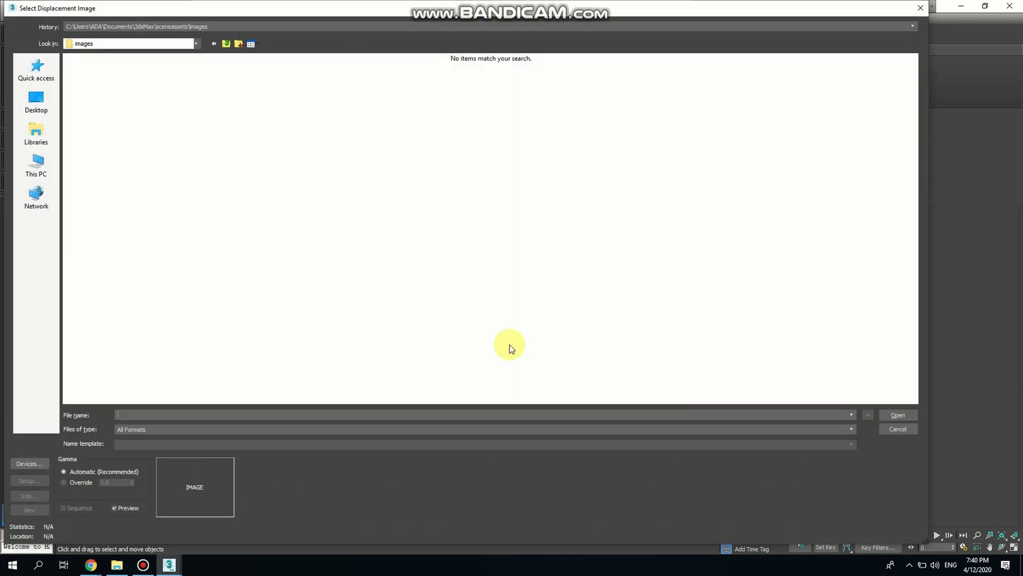
pyautogui.click(34, 111)
pyautogui.click(479, 123)
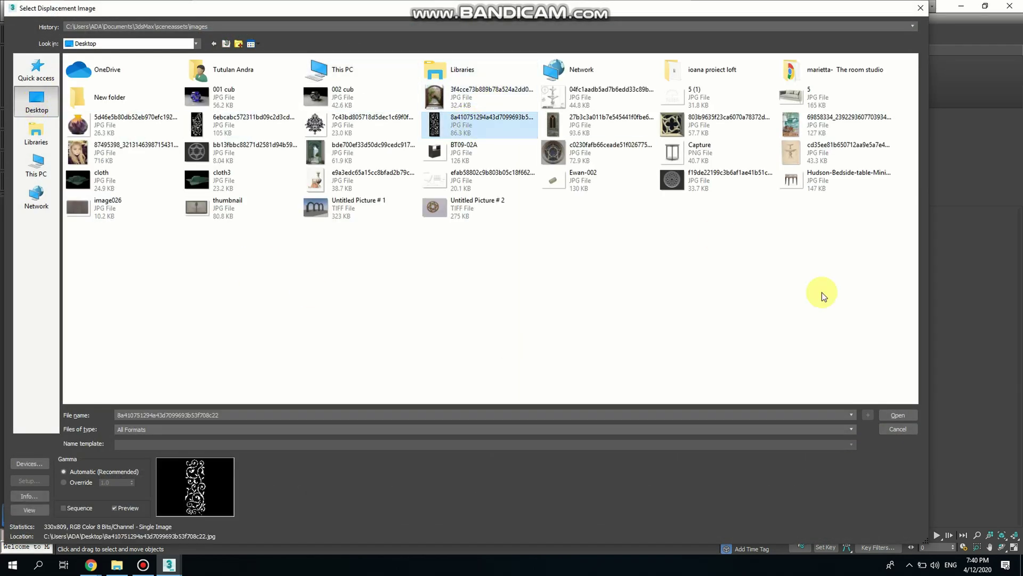
pyautogui.click(902, 414)
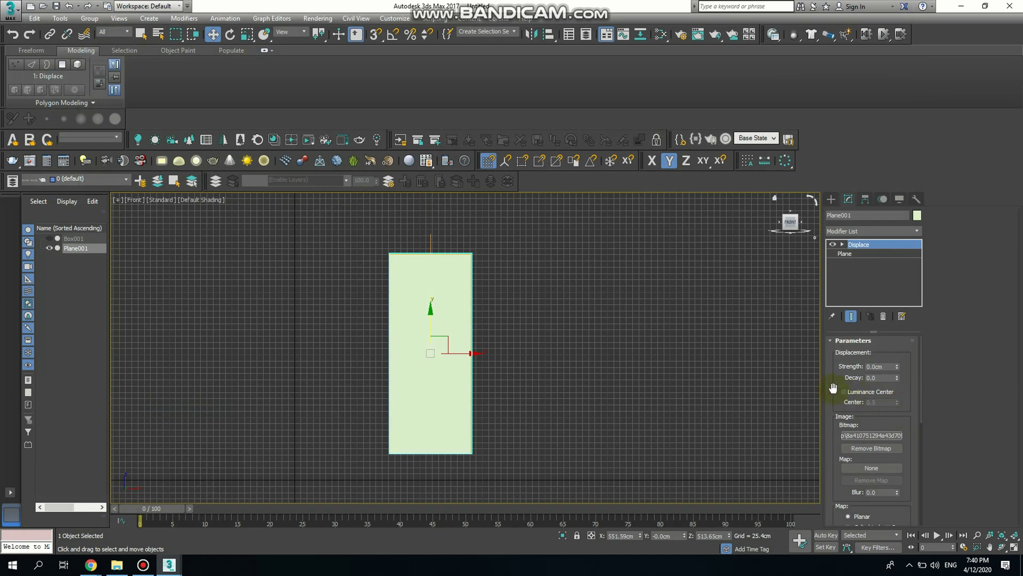
# Step: Maximize the Perspective view and drag Displace Strength up to raise the ornament relief
pyautogui.hotkey('alt', 'w')
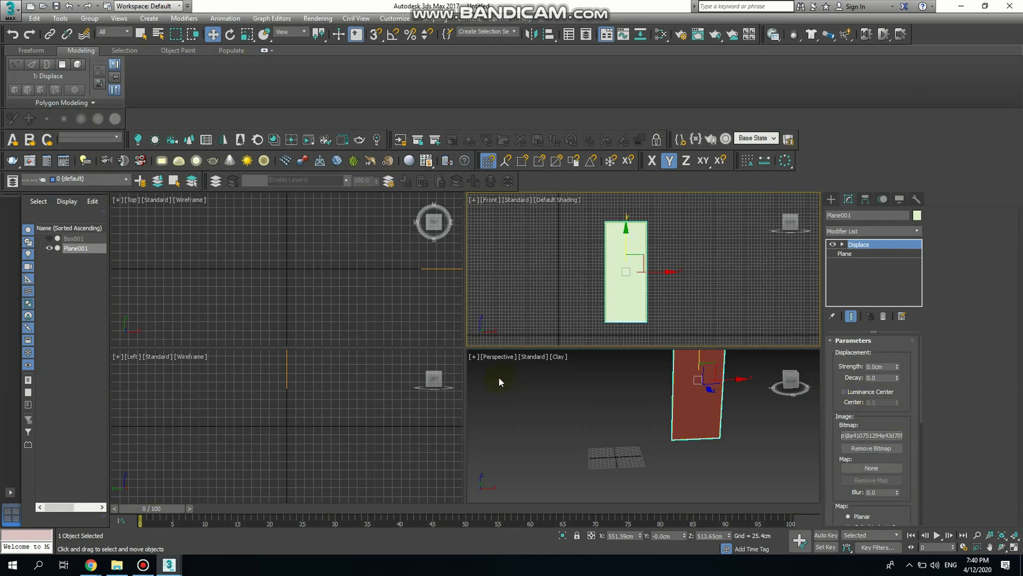
pyautogui.hotkey('alt', 'w')
pyautogui.scroll(-3, 480, 350)
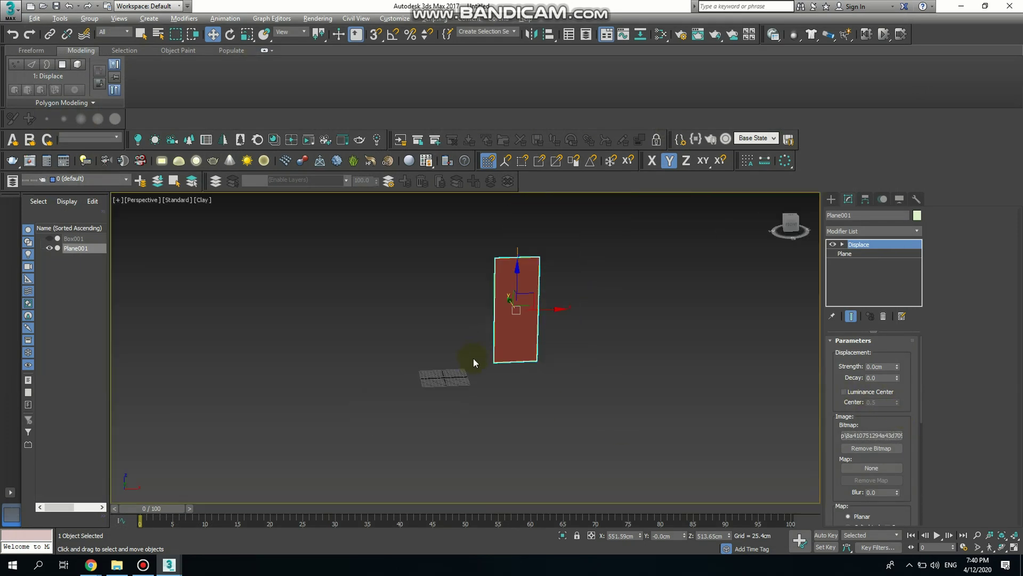
pyautogui.scroll(4, 520, 295)
pyautogui.keyDown('alt'); pyautogui.moveTo(420, 383); pyautogui.dragTo(446, 369, button='middle'); pyautogui.keyUp('alt')
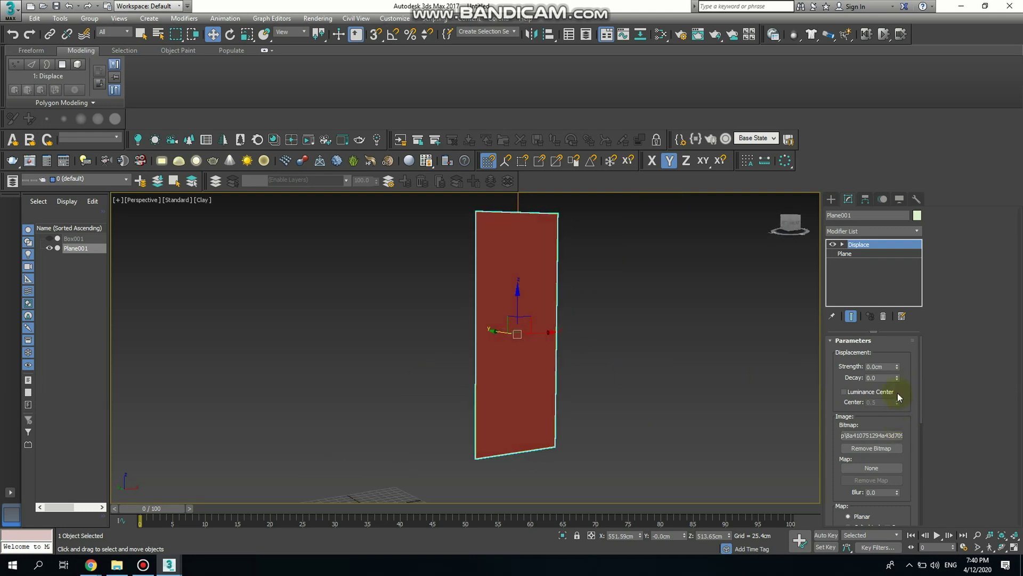
pyautogui.moveTo(897, 364); pyautogui.dragTo(896, 347)
pyautogui.moveTo(889, 309); pyautogui.dragTo(880, 191)
pyautogui.scroll(5, 557, 372)
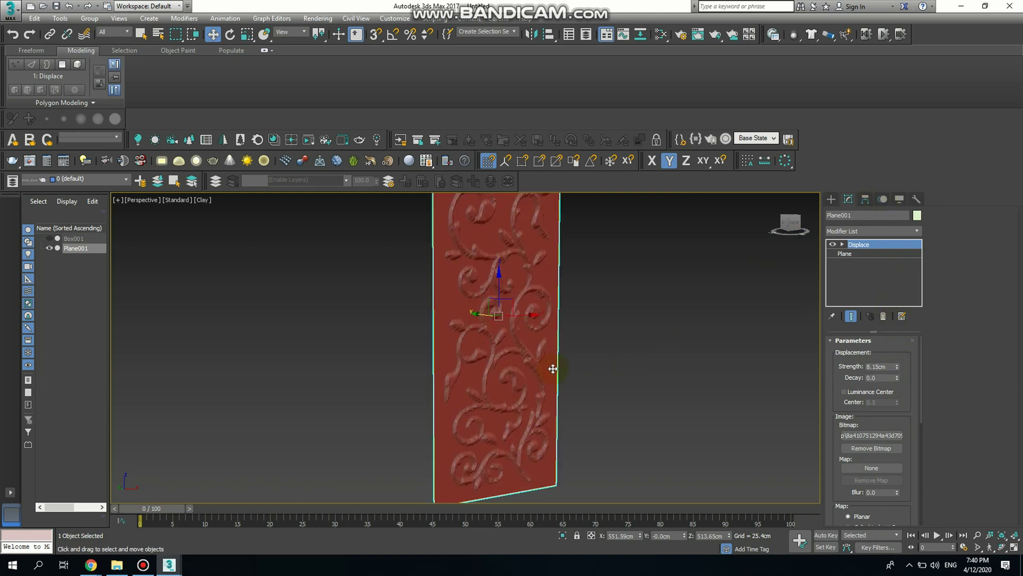
pyautogui.scroll(-8, 347, 334)
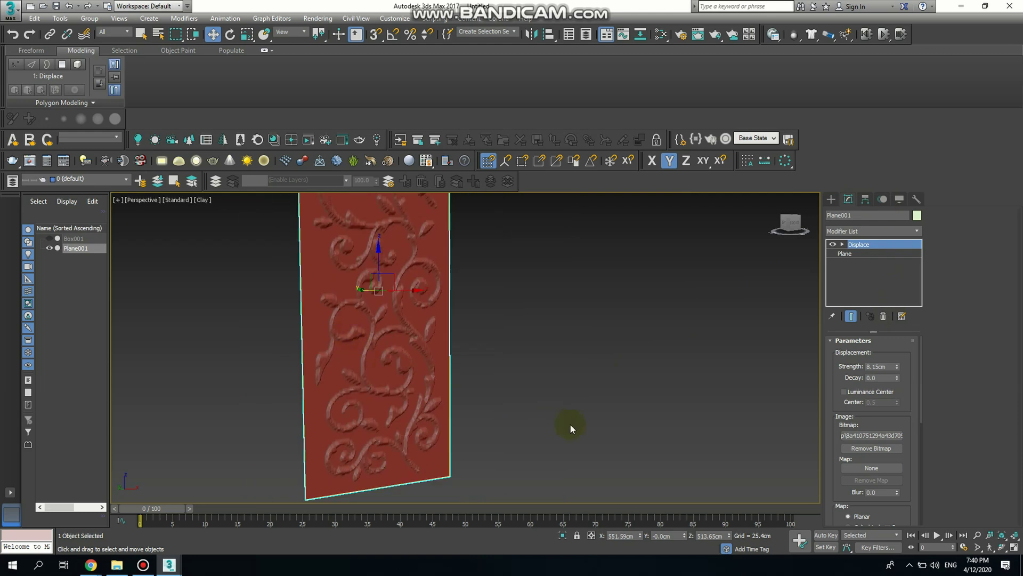
pyautogui.moveTo(474, 351); pyautogui.dragTo(466, 358, button='middle')
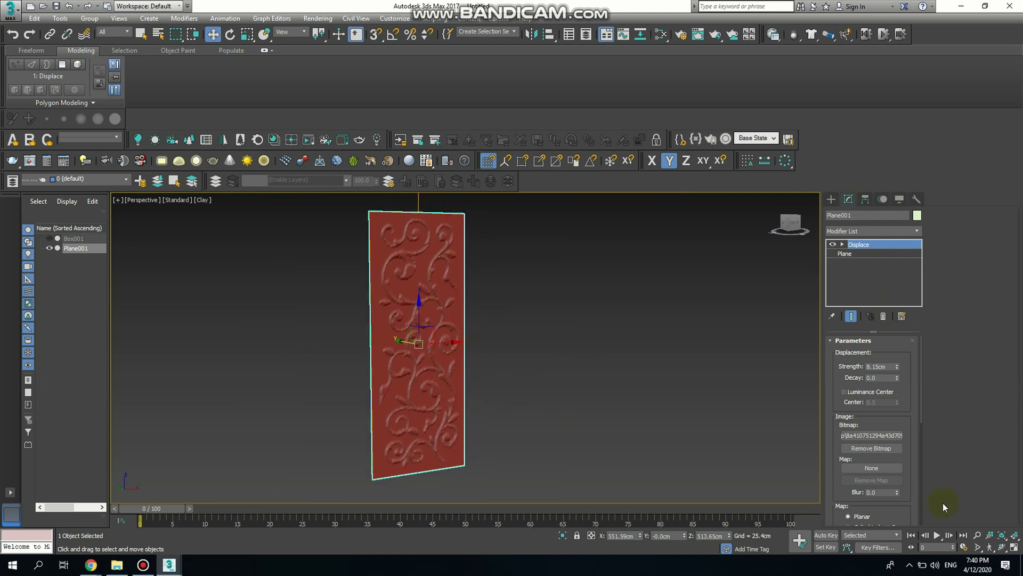
# Step: Add 0.48 blur and fine-tune strength to 11.41 cm, orbiting to inspect the relief depth
pyautogui.moveTo(896, 490); pyautogui.dragTo(894, 463)
pyautogui.scroll(3, 406, 370)
pyautogui.moveTo(444, 379); pyautogui.dragTo(422, 294, button='middle')
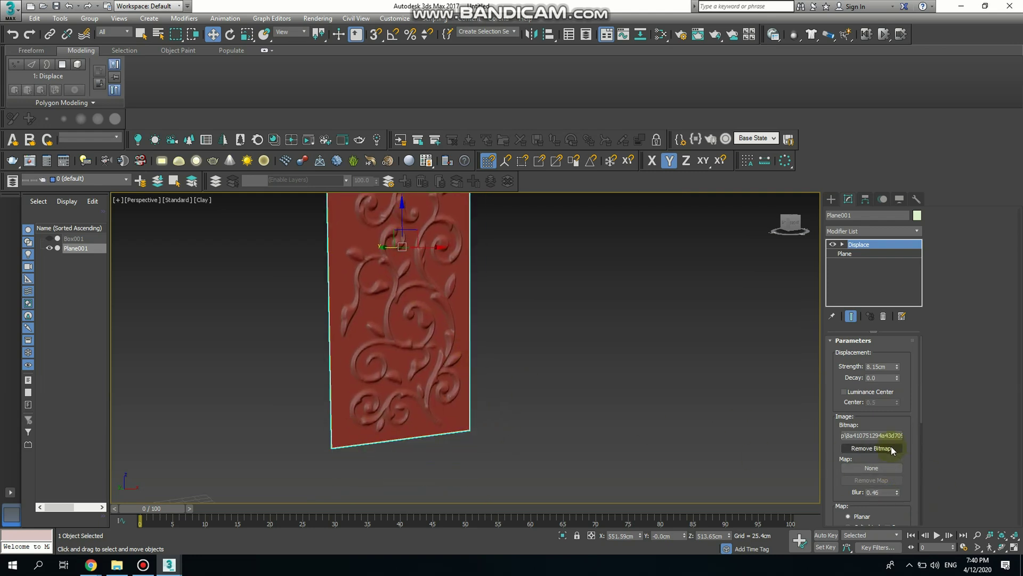
pyautogui.moveTo(897, 490); pyautogui.dragTo(896, 485)
pyautogui.moveTo(897, 366); pyautogui.dragTo(894, 343)
pyautogui.moveTo(897, 492); pyautogui.dragTo(894, 482)
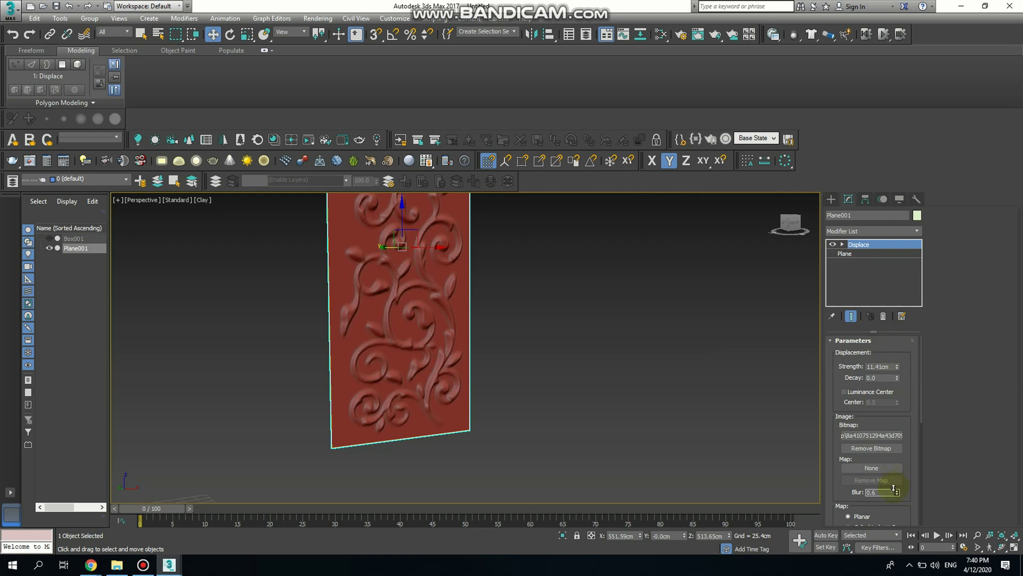
pyautogui.keyDown('alt'); pyautogui.moveTo(433, 366); pyautogui.dragTo(446, 423, button='middle'); pyautogui.keyUp('alt')
pyautogui.scroll(2, 421, 322)
pyautogui.scroll(-4, 425, 359)
pyautogui.keyDown('alt'); pyautogui.moveTo(414, 367); pyautogui.dragTo(423, 402, button='middle'); pyautogui.keyUp('alt')
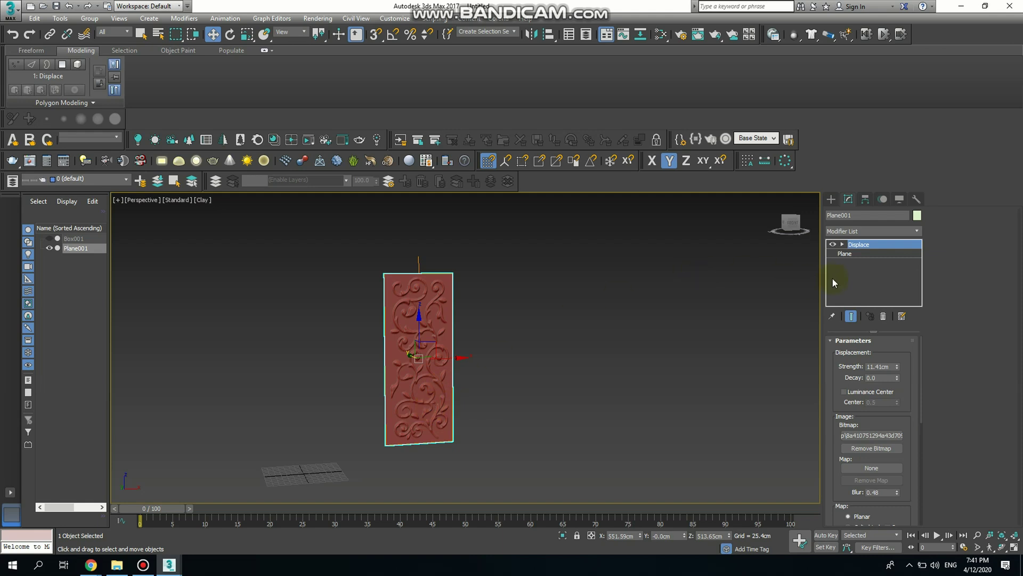
# Step: Draw a box along the plane's bottom edge, about 454 cm wide and 892 cm tall
pyautogui.click(857, 291)
pyautogui.click(831, 200)
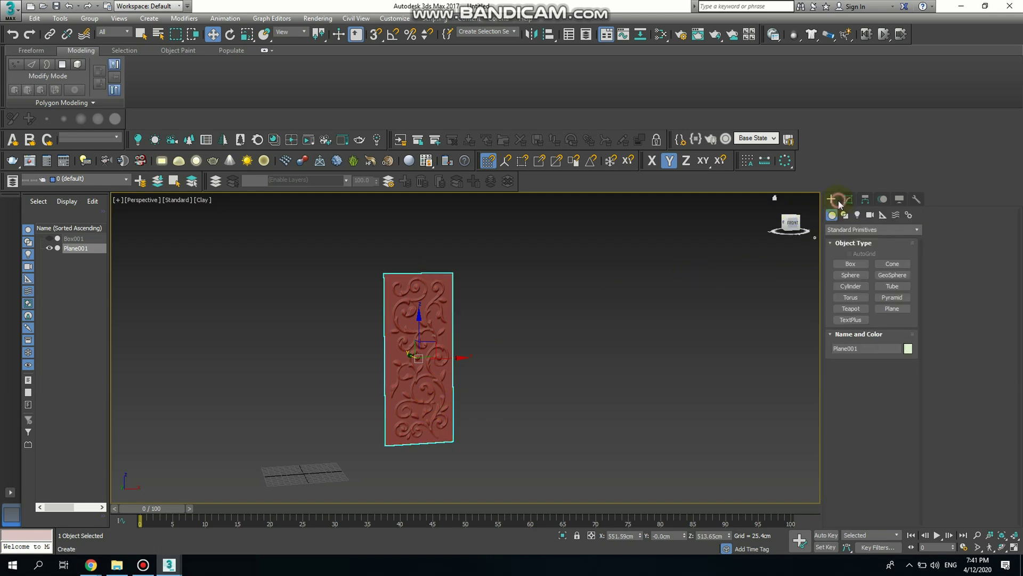
pyautogui.scroll(5, 338, 457)
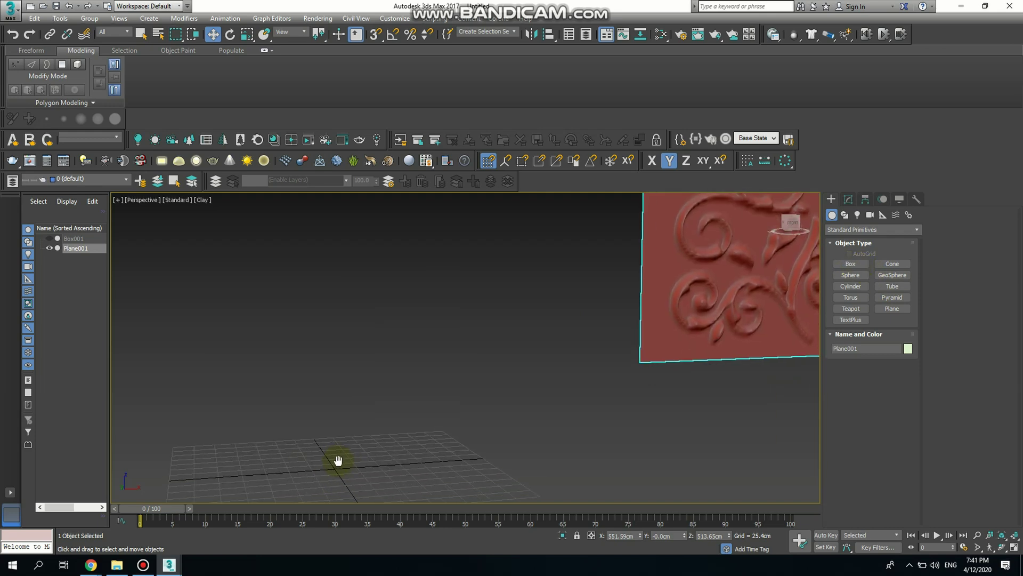
pyautogui.moveTo(622, 377); pyautogui.dragTo(490, 424, button='middle')
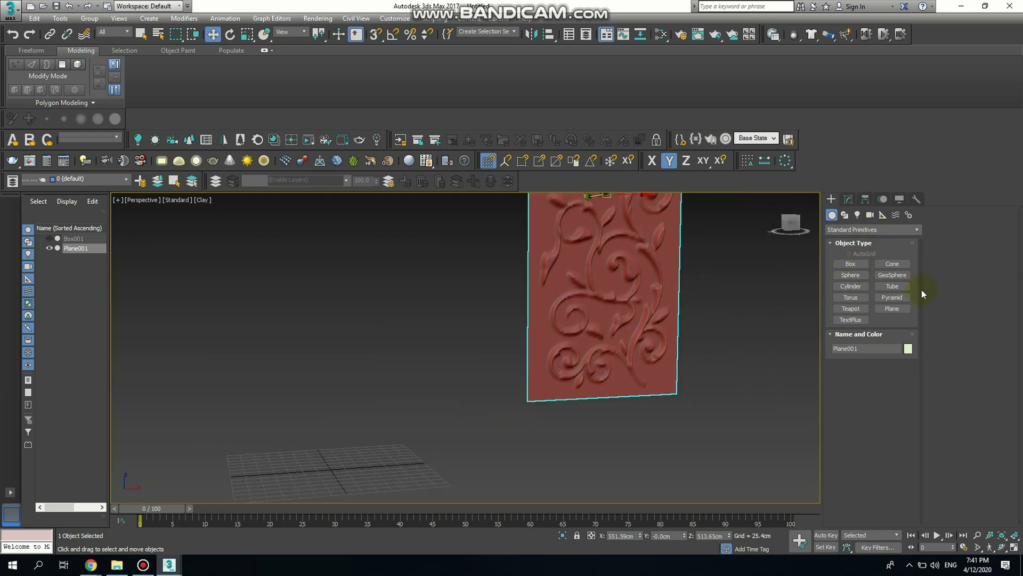
pyautogui.click(854, 265)
pyautogui.moveTo(528, 402); pyautogui.dragTo(682, 398)
pyautogui.moveTo(704, 266); pyautogui.dragTo(647, 389, button='middle')
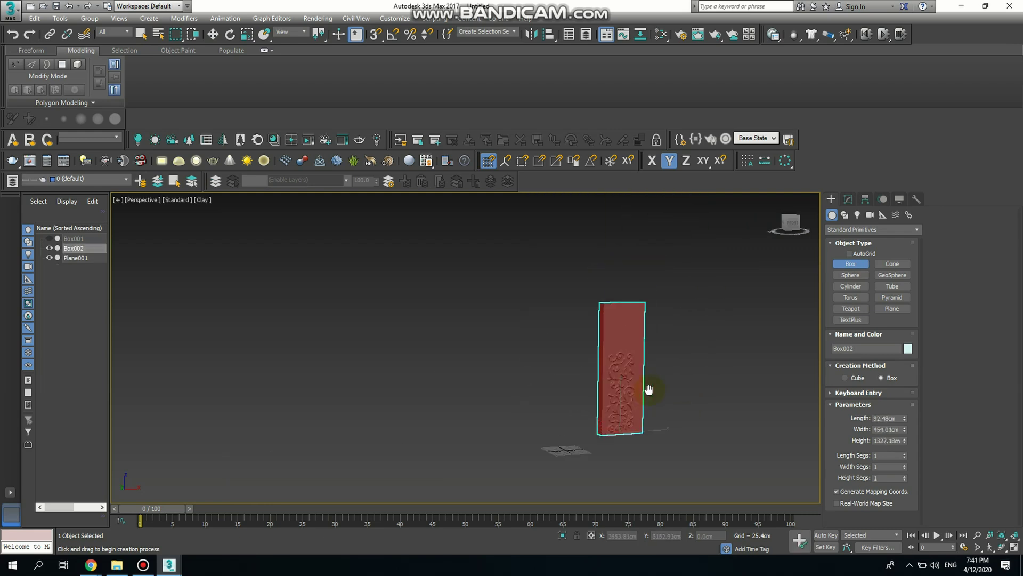
pyautogui.click(655, 318)
# Step: Switch the viewport display from Clay to Default Shading
pyautogui.click(208, 202)
pyautogui.click(229, 209)
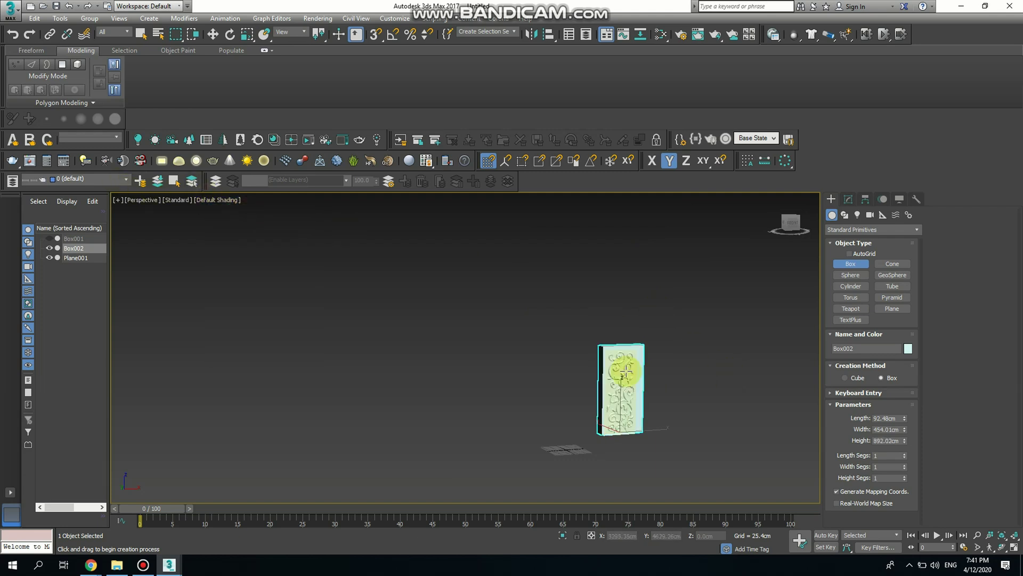
pyautogui.keyDown('alt'); pyautogui.moveTo(651, 354); pyautogui.dragTo(642, 418, button='middle'); pyautogui.keyUp('alt')
# Step: In a maximized Top view, move Box002 along Y and X to sit behind the carved plane
pyautogui.hotkey('alt', 'w')
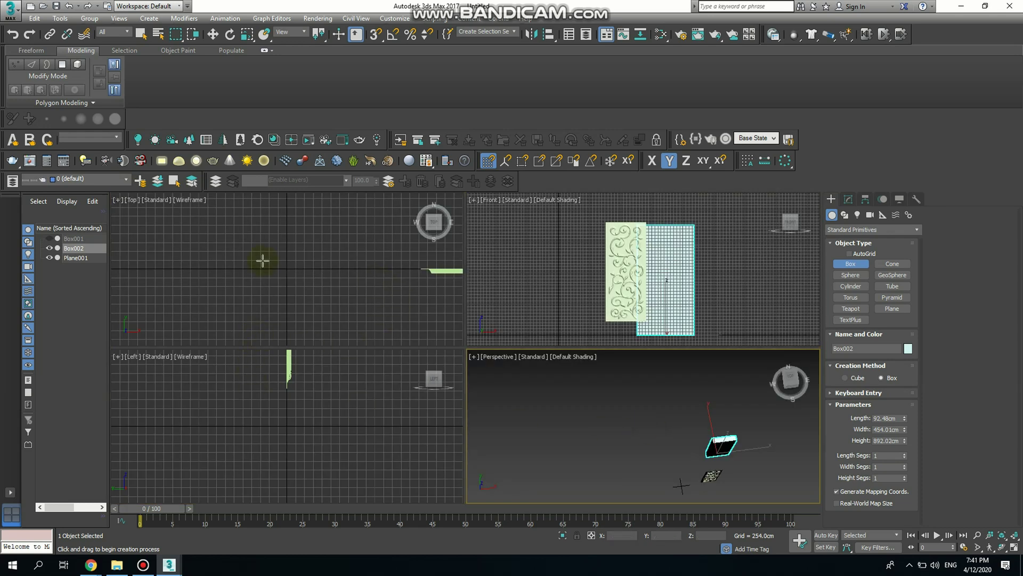
pyautogui.click(306, 269)
pyautogui.hotkey('alt', 'w')
pyautogui.scroll(-3, 319, 288)
pyautogui.moveTo(388, 319); pyautogui.dragTo(426, 365, button='middle')
pyautogui.click(212, 34)
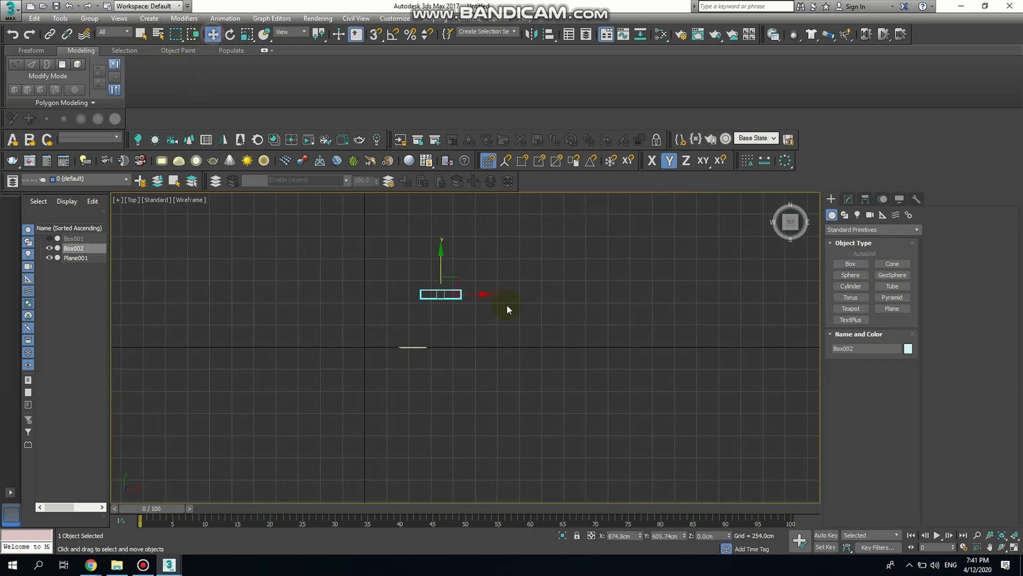
pyautogui.moveTo(441, 248); pyautogui.dragTo(440, 284)
pyautogui.scroll(6, 428, 326)
pyautogui.moveTo(542, 347); pyautogui.dragTo(382, 367)
pyautogui.moveTo(341, 298); pyautogui.dragTo(352, 356)
pyautogui.scroll(3, 331, 428)
# Step: In the maximized Perspective view, raise Box002 along Z to 31.98 cm and orbit to check it
pyautogui.hotkey('alt', 'w')
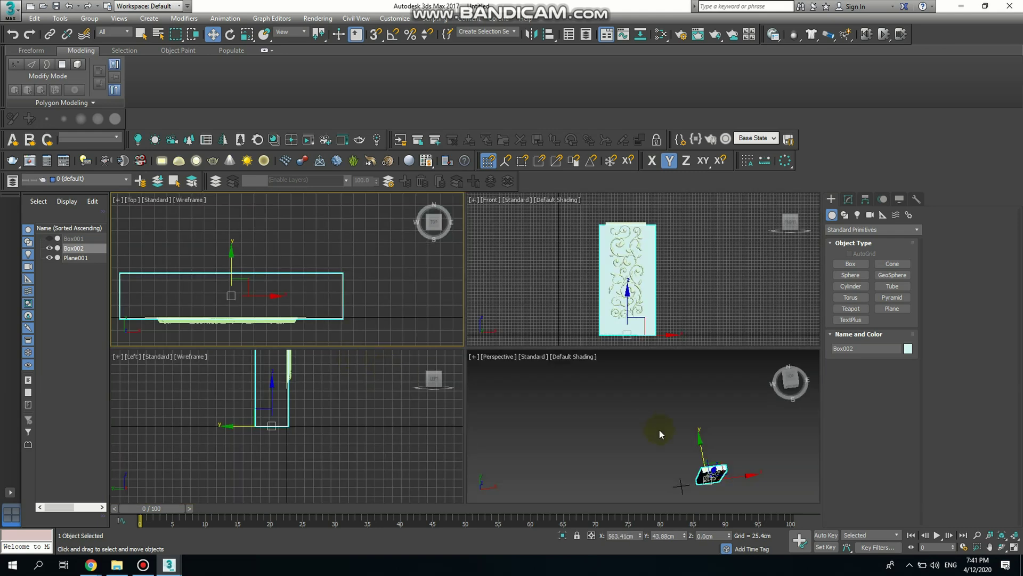
pyautogui.middleClick(672, 432)
pyautogui.hotkey('alt', 'w')
pyautogui.moveTo(690, 433); pyautogui.dragTo(622, 370, button='middle')
pyautogui.press('z')
pyautogui.keyDown('alt'); pyautogui.moveTo(527, 352); pyautogui.dragTo(538, 343, button='middle'); pyautogui.keyUp('alt')
pyautogui.scroll(3, 530, 348)
pyautogui.scroll(-4, 524, 342)
pyautogui.moveTo(503, 411); pyautogui.dragTo(500, 397)
pyautogui.scroll(5, 503, 288)
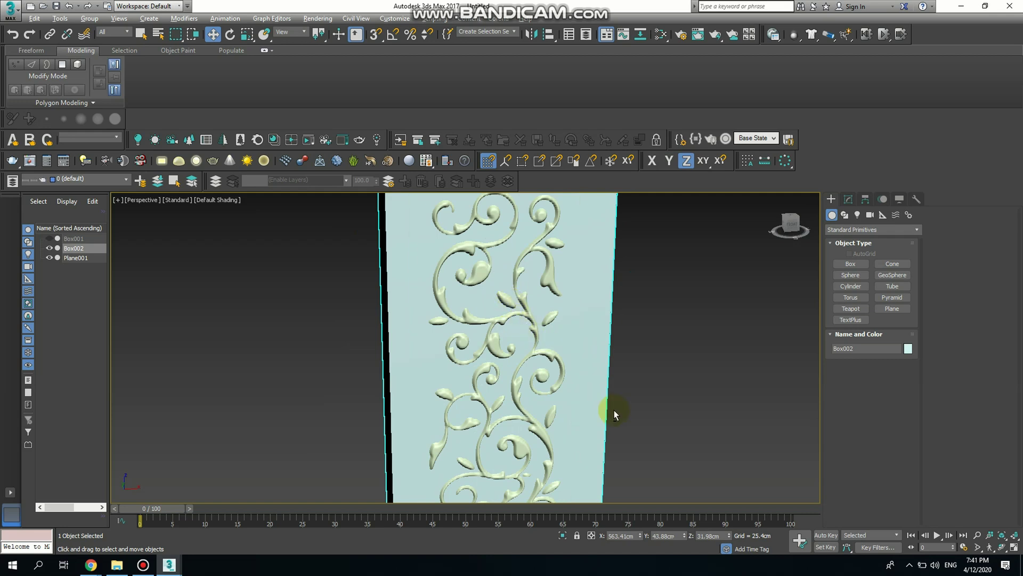
pyautogui.moveTo(612, 411)
pyautogui.keyDown('alt'); pyautogui.mouseDown(button='middle')
pyautogui.moveTo(548, 405)
pyautogui.moveTo(622, 406)
pyautogui.mouseUp(button='middle'); pyautogui.keyUp('alt')
pyautogui.scroll(-4, 492, 375)
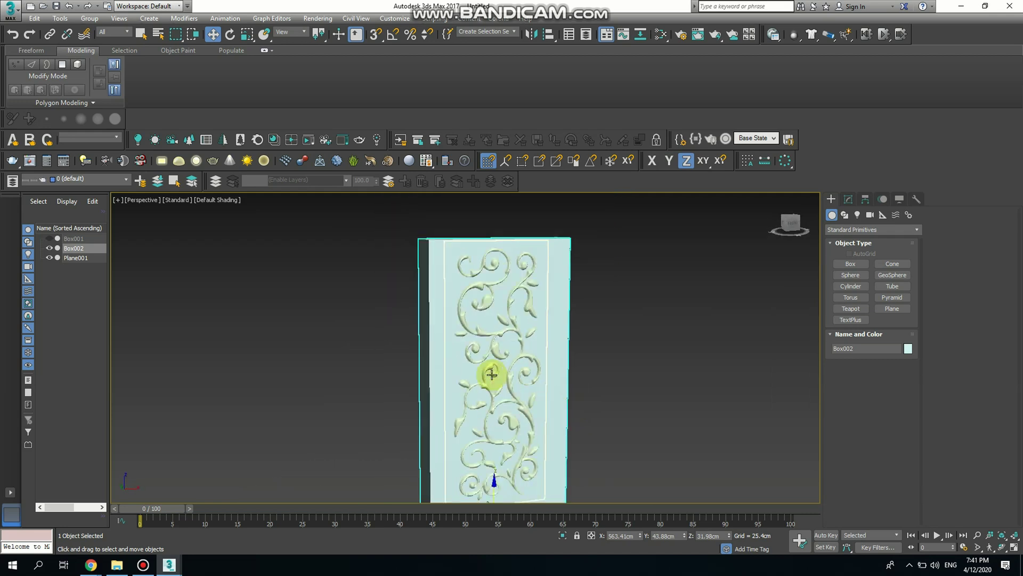
pyautogui.scroll(-2, 491, 374)
pyautogui.keyDown('alt'); pyautogui.moveTo(491, 374); pyautogui.dragTo(489, 389, button='middle'); pyautogui.keyUp('alt')
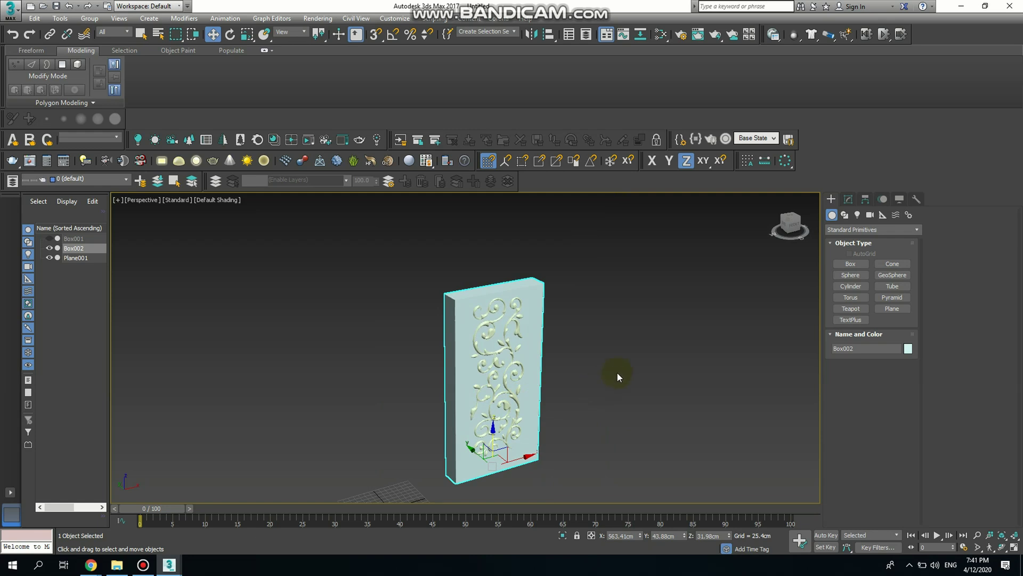
# Step: Start a Compound Objects Boolean on Box002
pyautogui.click(872, 231)
pyautogui.click(862, 260)
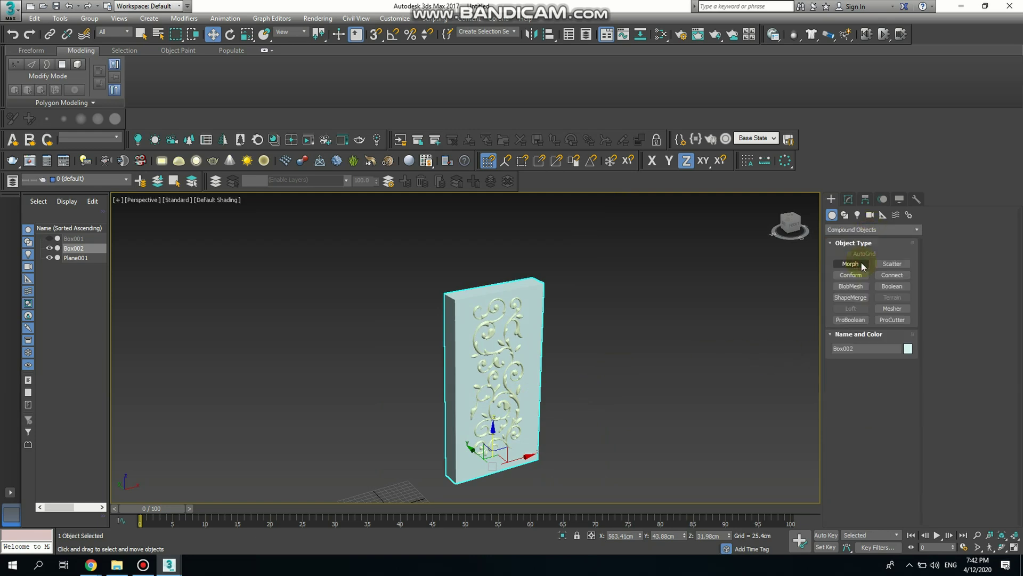
pyautogui.click(891, 287)
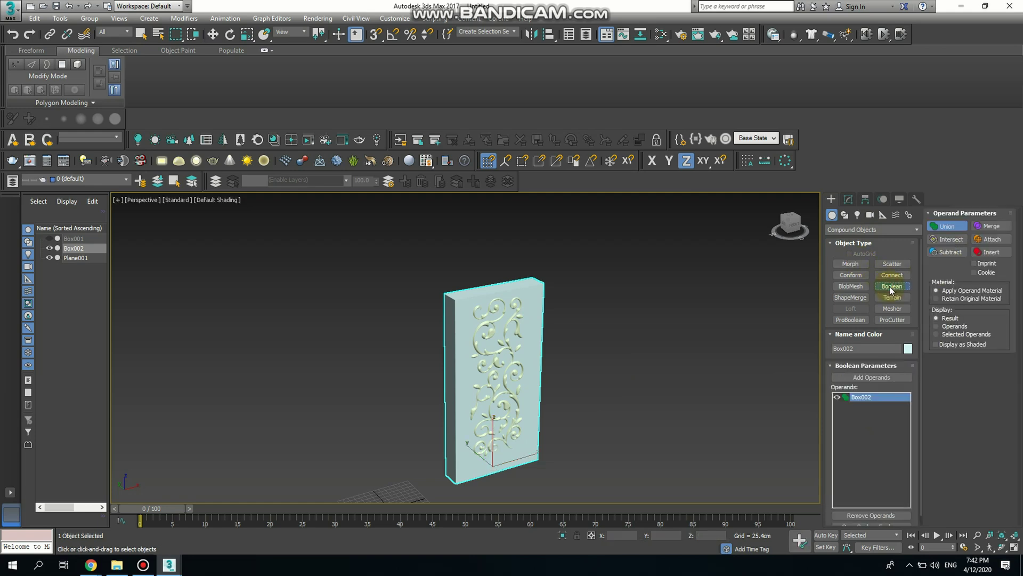
# Step: Add Plane001 as a Subtract operand and order Box002 below Plane001 in the operands list
pyautogui.click(950, 252)
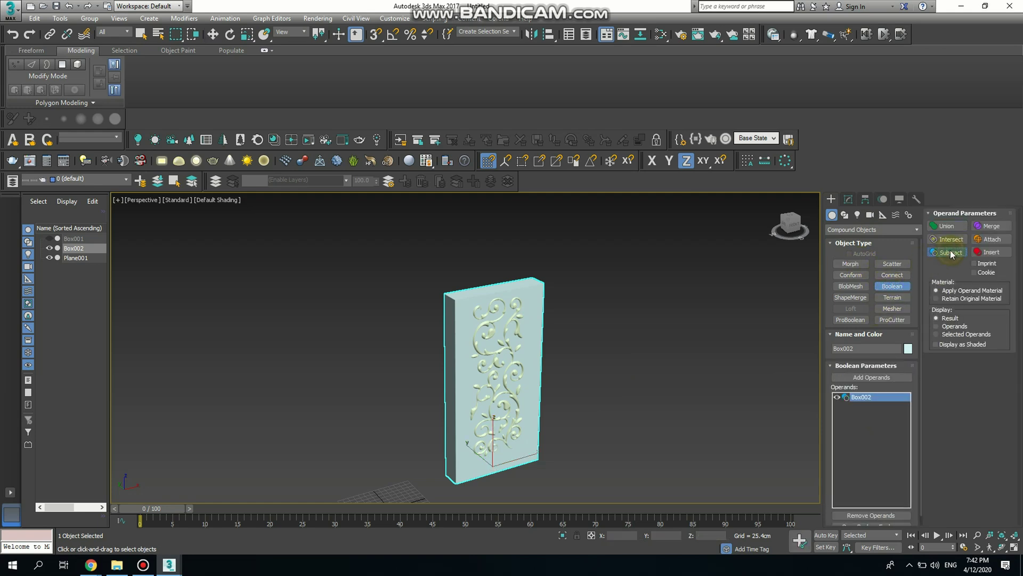
pyautogui.click(883, 376)
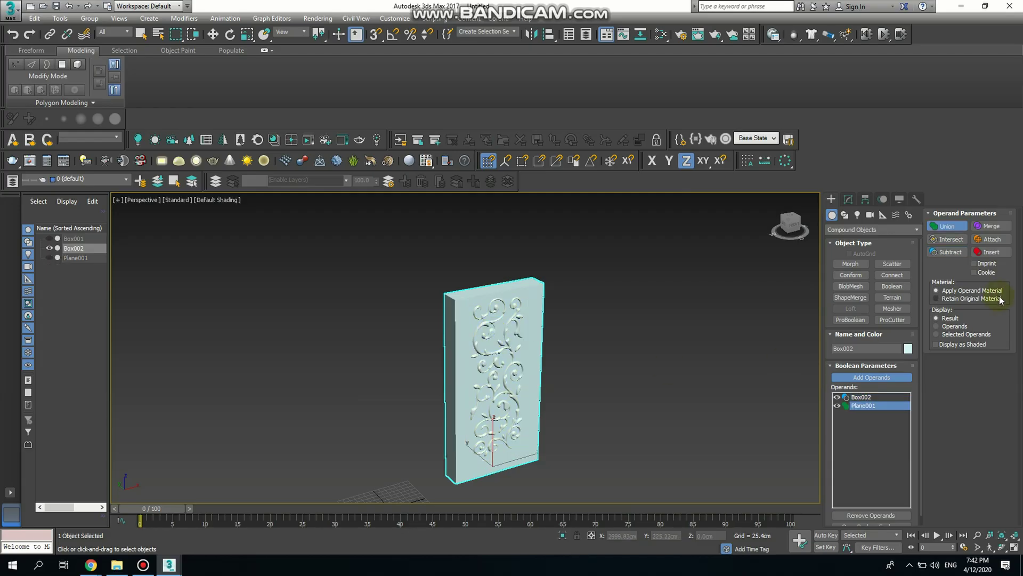
pyautogui.click(951, 253)
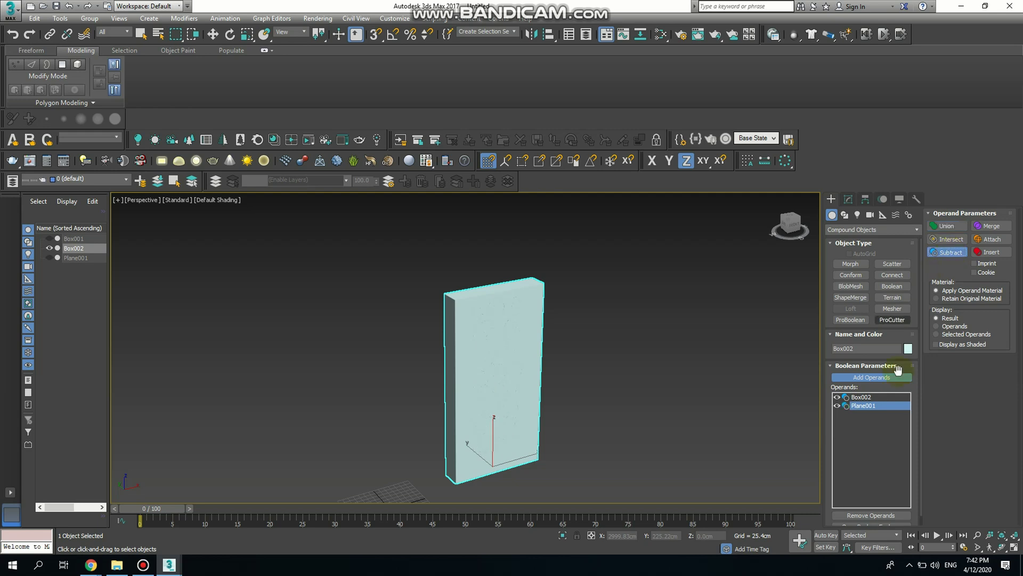
pyautogui.moveTo(875, 397); pyautogui.dragTo(861, 414)
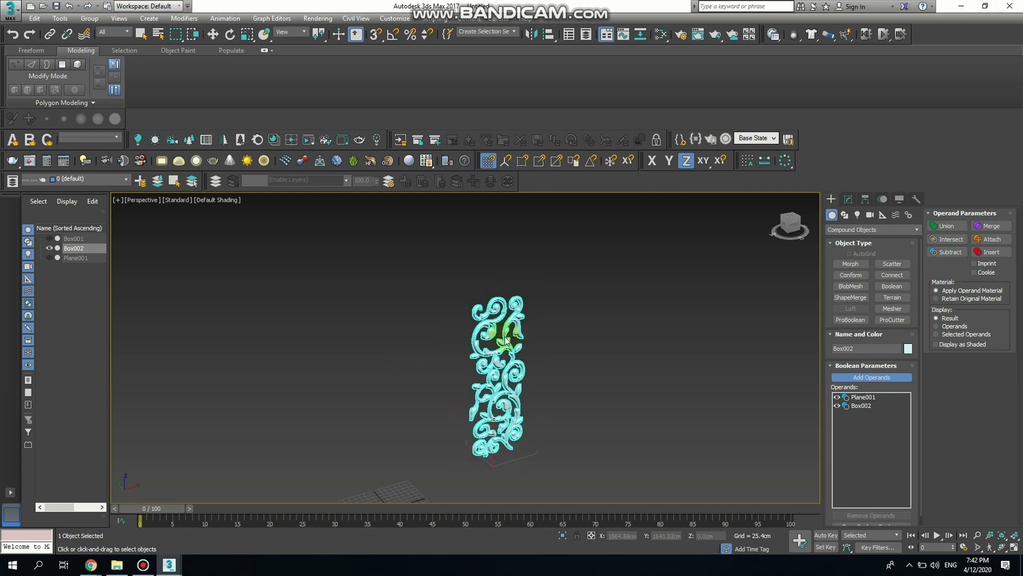
pyautogui.scroll(5, 505, 343)
pyautogui.keyDown('alt'); pyautogui.moveTo(603, 418); pyautogui.dragTo(589, 393, button='middle'); pyautogui.keyUp('alt')
pyautogui.scroll(-5, 507, 392)
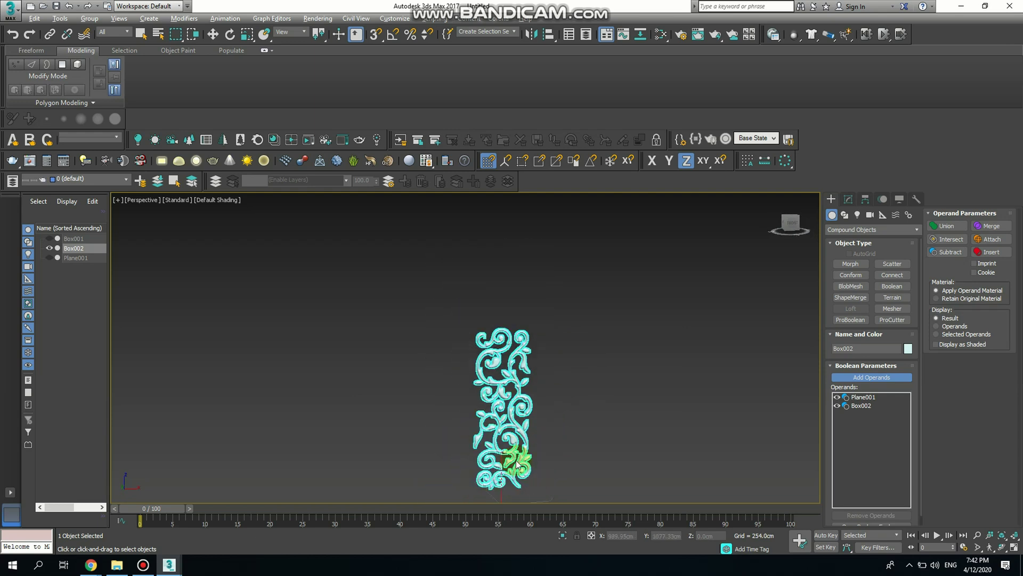
pyautogui.keyDown('alt'); pyautogui.moveTo(519, 465); pyautogui.dragTo(488, 468, button='middle'); pyautogui.keyUp('alt')
pyautogui.scroll(2, 488, 468)
pyautogui.scroll(5, 509, 320)
pyautogui.scroll(-2, 551, 394)
pyautogui.moveTo(559, 421); pyautogui.dragTo(536, 315, button='middle')
pyautogui.scroll(3, 446, 386)
pyautogui.scroll(-5, 446, 386)
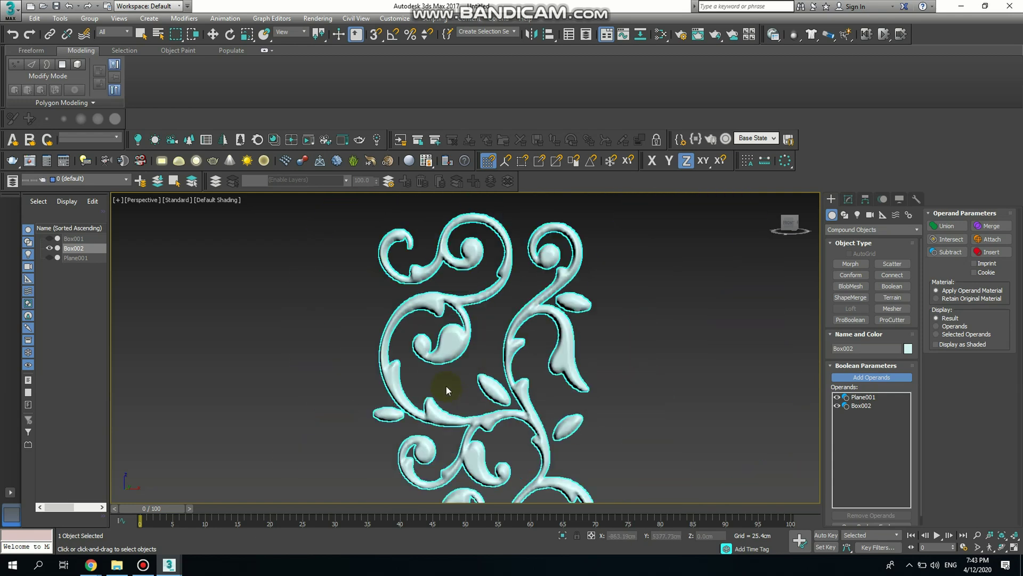
pyautogui.scroll(1, 496, 361)
pyautogui.scroll(-1, 501, 346)
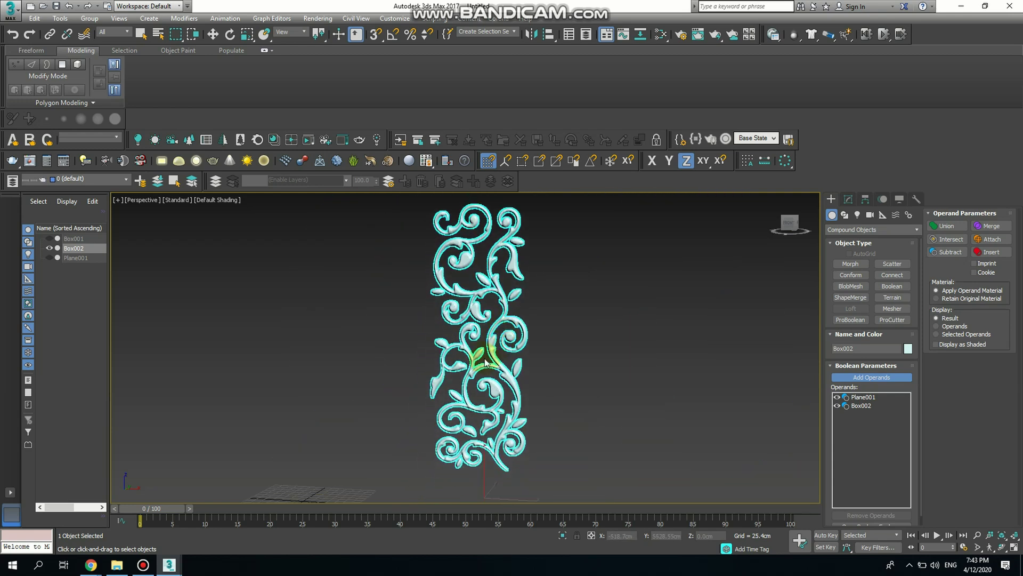
pyautogui.press('alt')
pyautogui.scroll(-1, 474, 408)
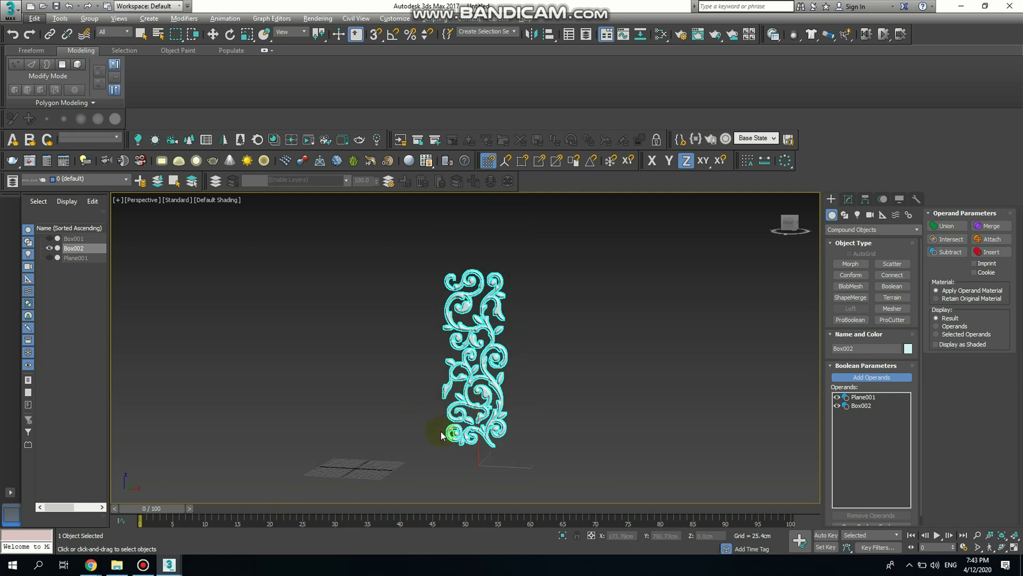
pyautogui.moveTo(434, 411)
pyautogui.keyDown('alt'); pyautogui.mouseDown(button='middle')
pyautogui.moveTo(500, 411)
pyautogui.moveTo(440, 408)
pyautogui.mouseUp(button='middle'); pyautogui.keyUp('alt')
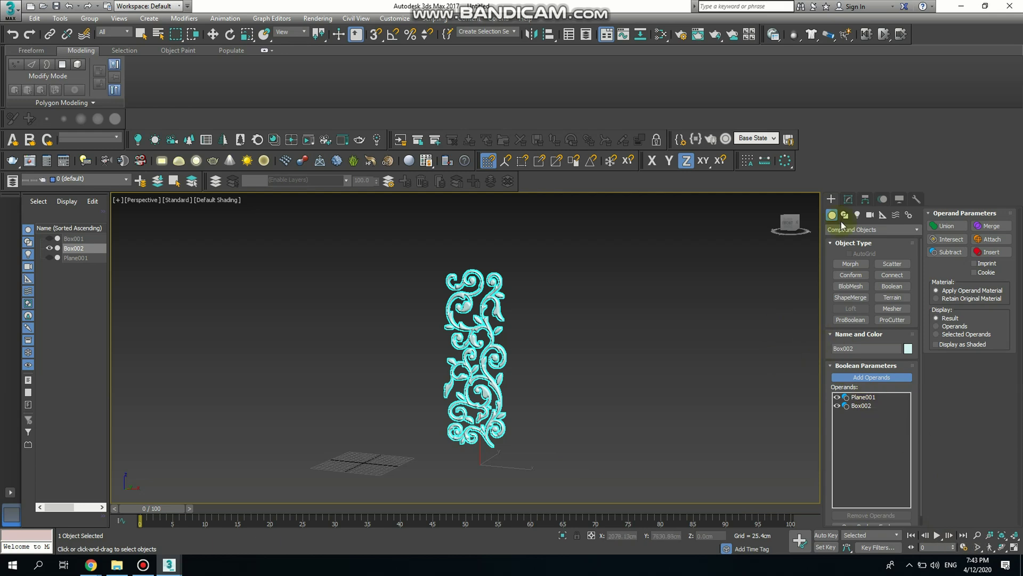
# Step: Apply an Edit Poly modifier from Polygon Modeling to the Boolean ornament and move it to a new spot
pyautogui.click(63, 103)
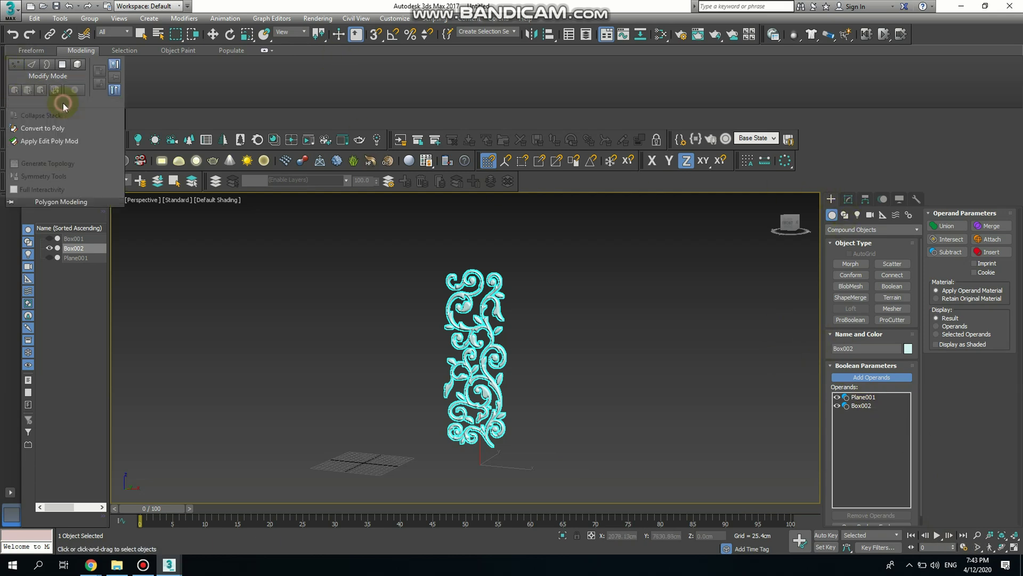
pyautogui.click(55, 141)
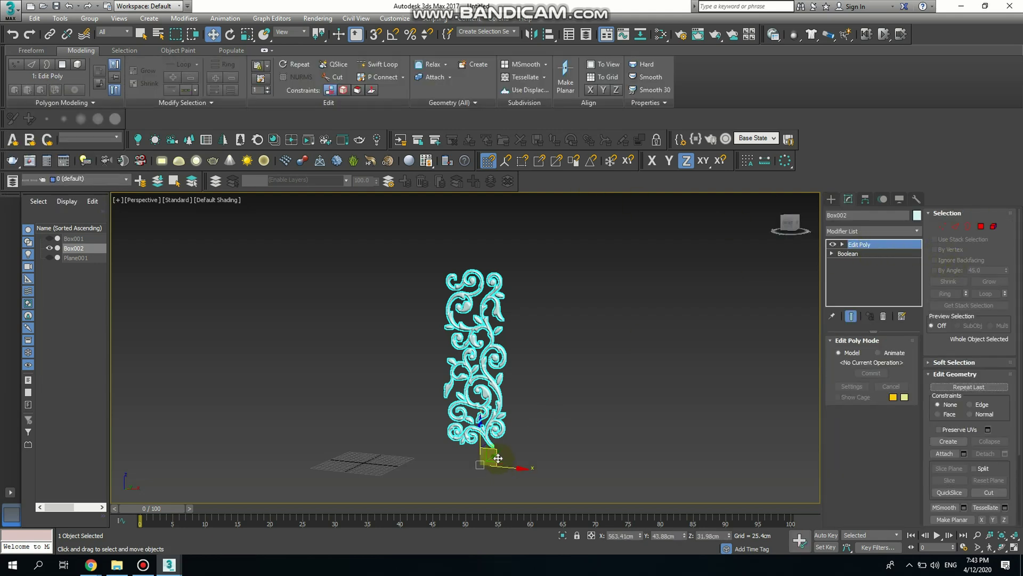
pyautogui.moveTo(497, 457); pyautogui.dragTo(427, 466)
pyautogui.keyDown('alt'); pyautogui.moveTo(427, 465); pyautogui.dragTo(608, 428, button='middle'); pyautogui.keyUp('alt')
pyautogui.scroll(6, 367, 394)
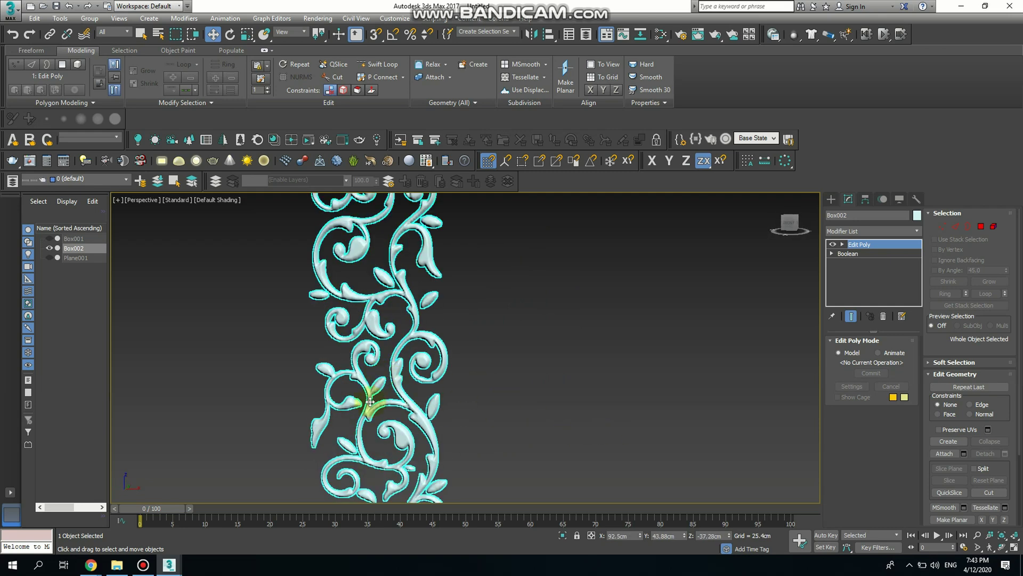
pyautogui.scroll(-6, 370, 400)
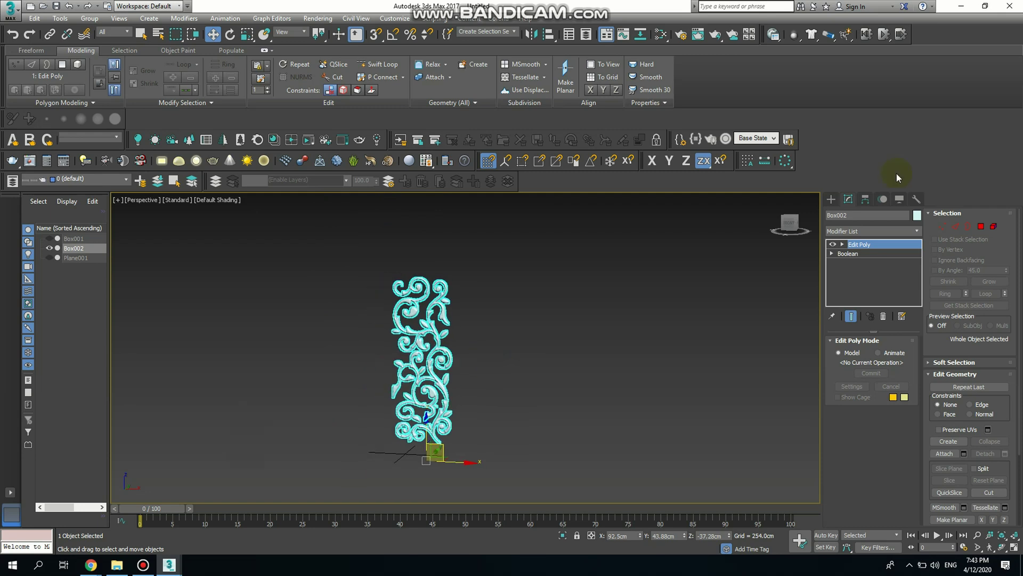